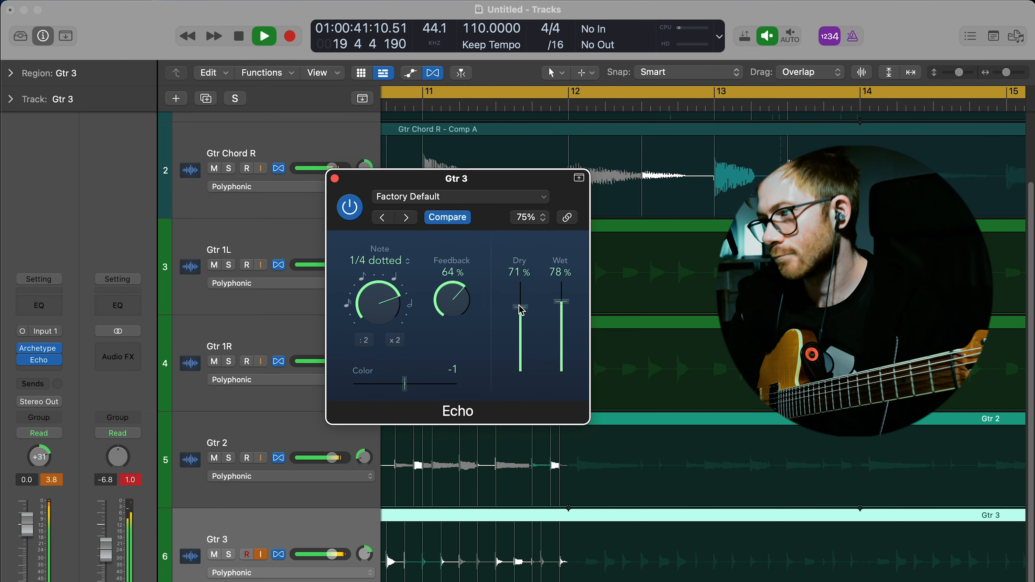
Step: Close the Echo plug-in window for Gtr 3 and bring the whole arrangement into view
click(334, 179)
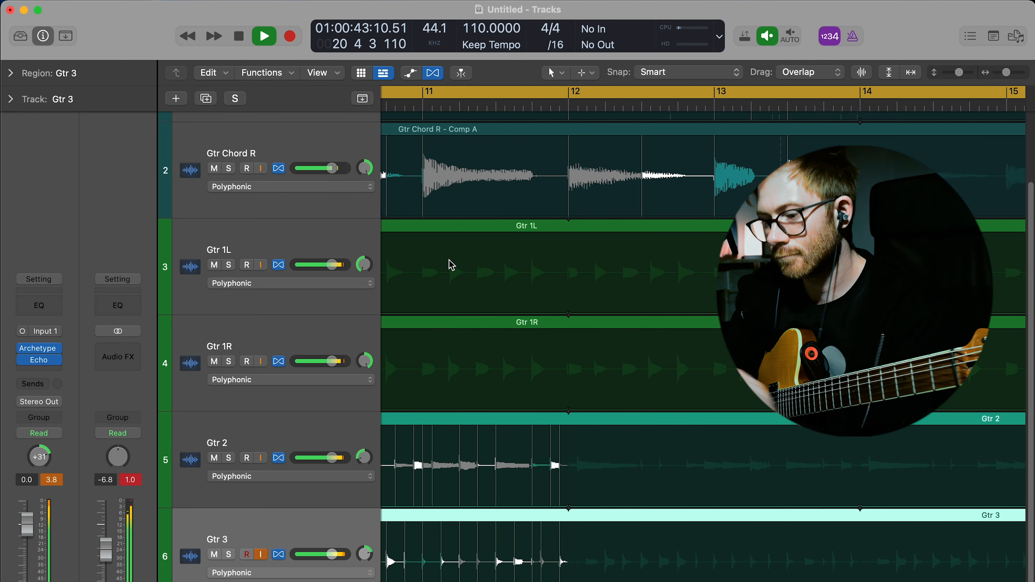
scroll(452, 260, down, 10)
scroll(452, 260, up, 4)
key(super+Down)
key(super+Down)
key(super+Down)
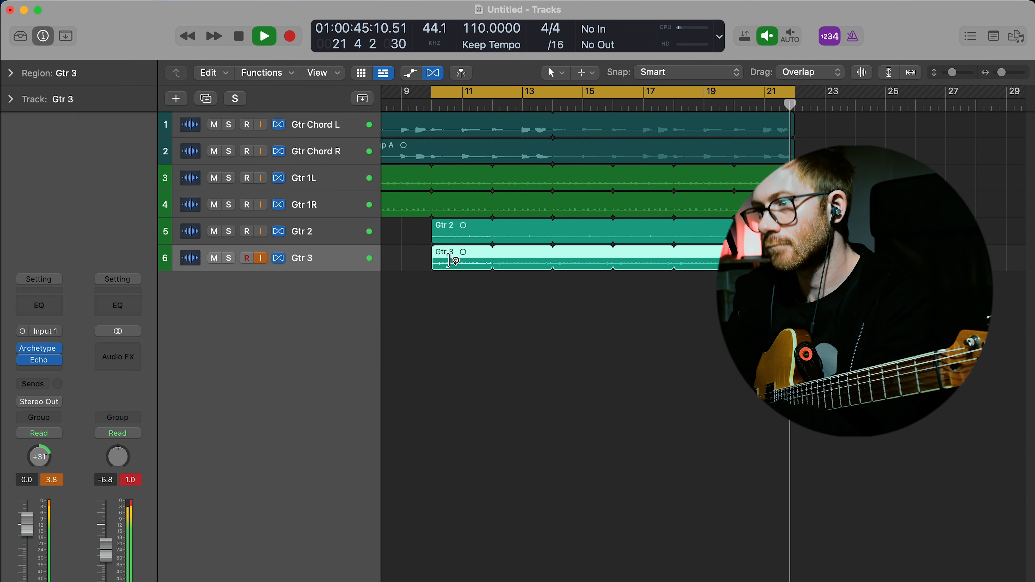
key(super+Left)
key(super+Down)
key(super+Down)
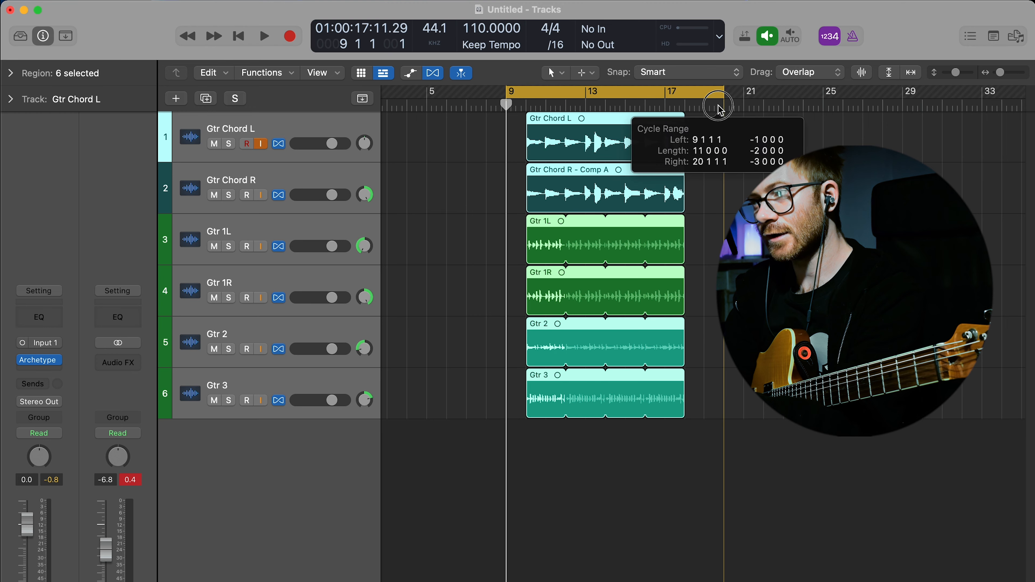
Step: Set the cycle range to end at bar 19 and mute the six original guitar tracks
mouse_move(711, 104)
mouse_down()
mouse_move(689, 108)
mouse_move(704, 93)
mouse_up()
alt+click(212, 404)
click(215, 451)
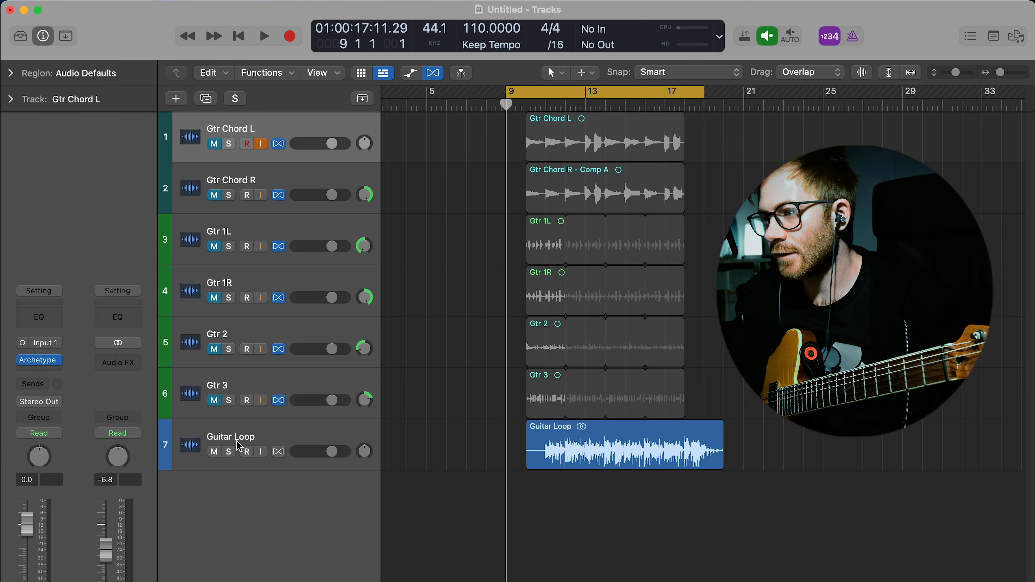
drag(796, 388, 502, 108)
click(742, 512)
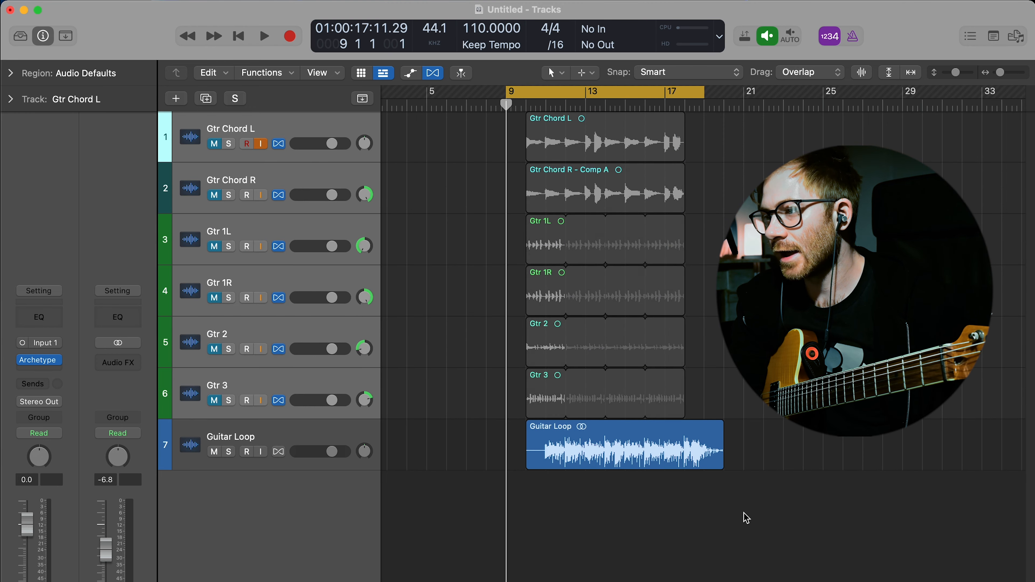
Step: Move the Guitar Loop region one bar earlier to start at bar 9 and play it back
click(674, 450)
mouse_move(673, 453)
mouse_down()
mouse_move(643, 453)
mouse_move(664, 455)
mouse_up()
key(space)
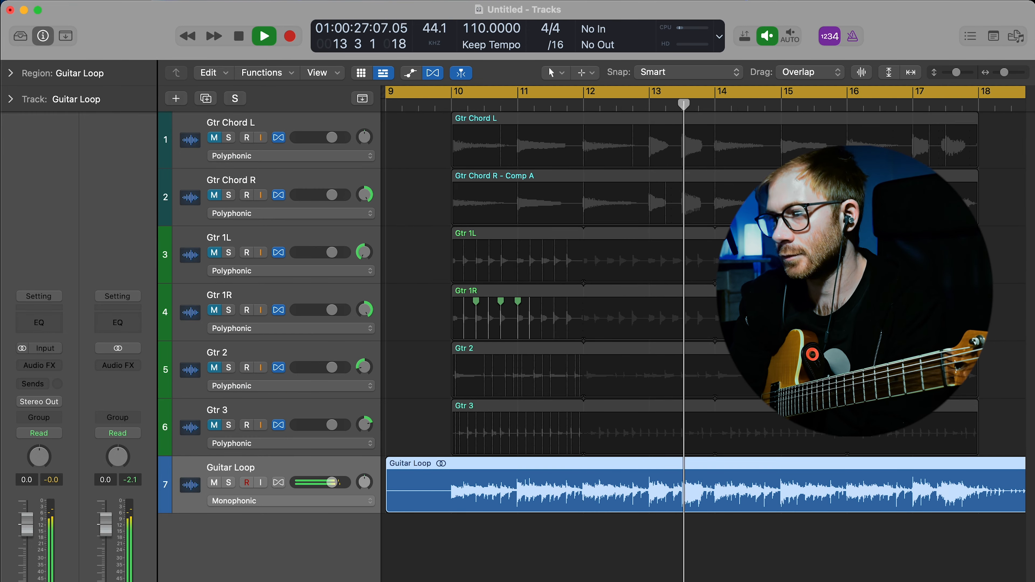
key(alt+shift+d)
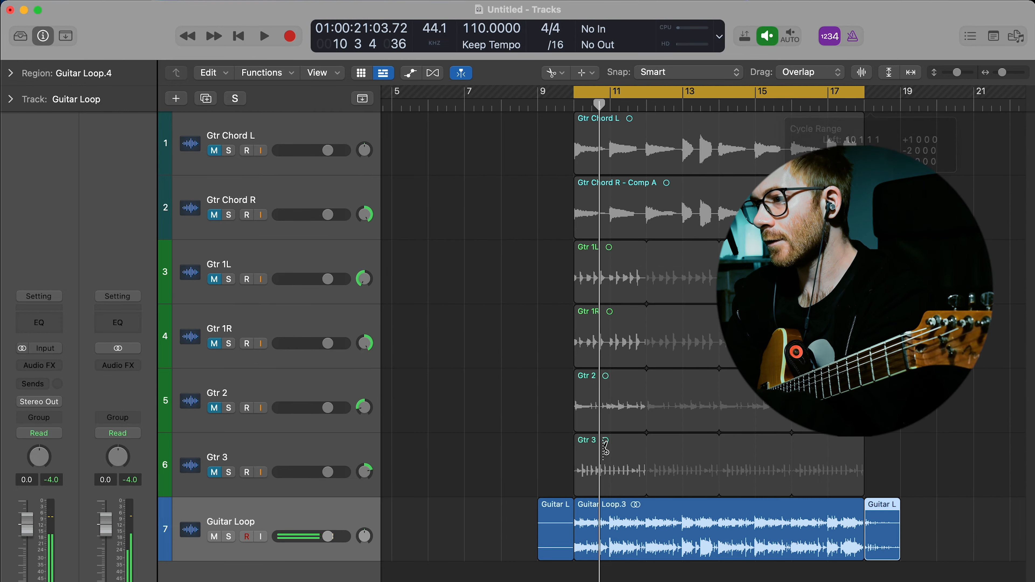
scroll(605, 448, up, 5)
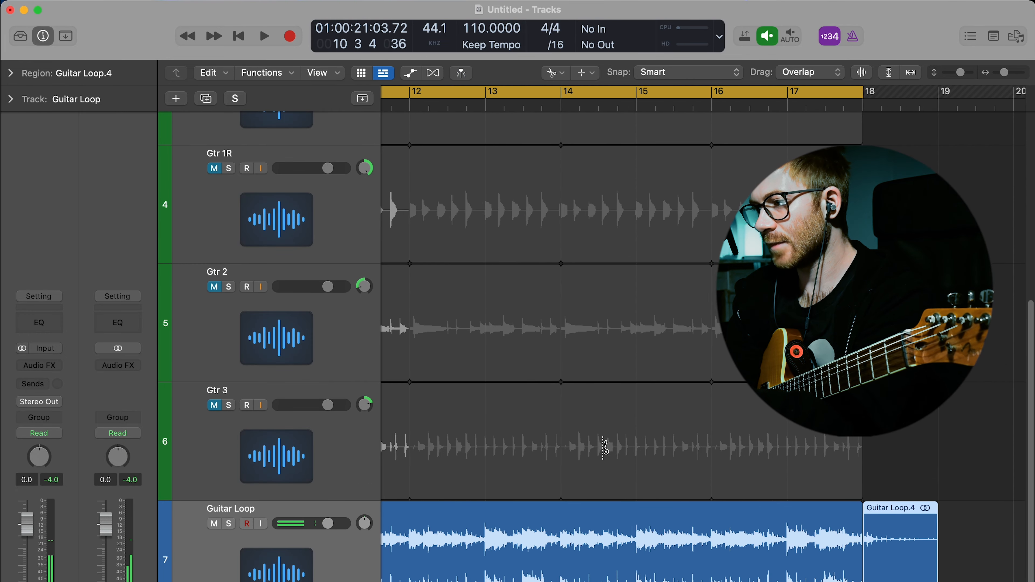
Step: Divide the Guitar Loop region at bar 11 into equal one-bar regions
scroll(606, 449, left, 10)
scroll(605, 449, right, 2)
click(680, 575)
key(space)
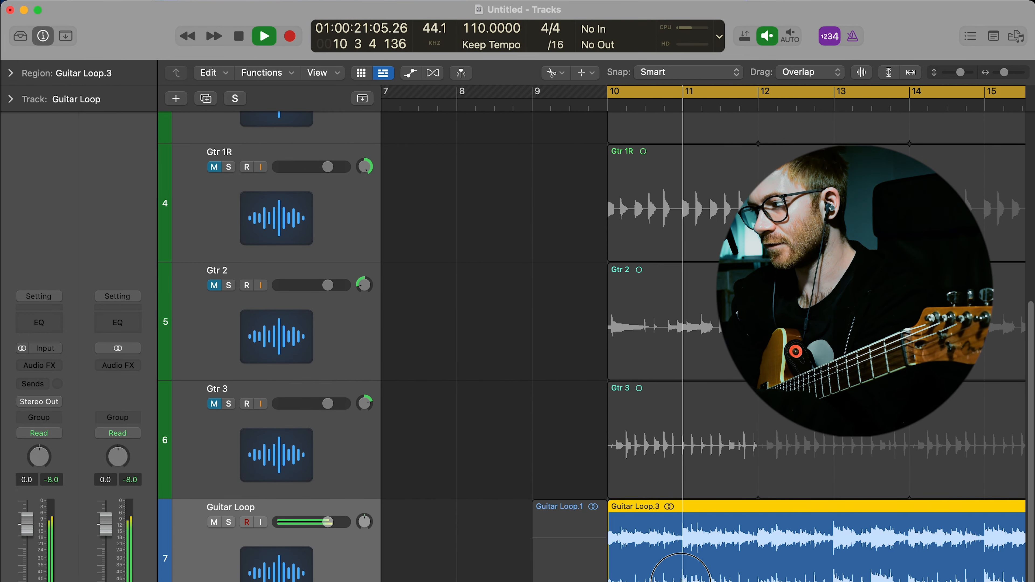
alt+click(683, 579)
scroll(684, 579, down, 5)
scroll(684, 579, up, 5)
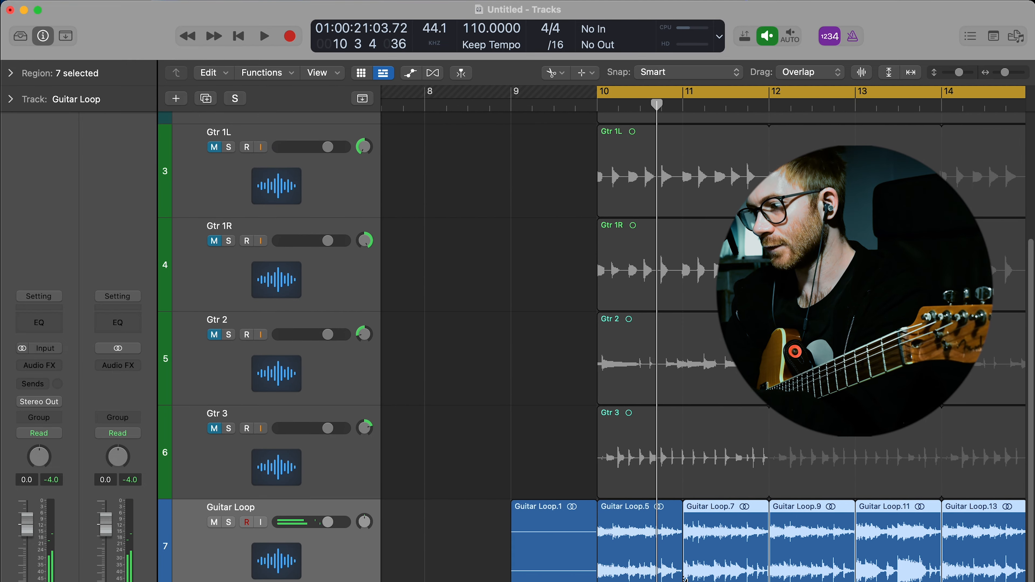
Step: Chop the bar 10 Guitar Loop region into a repeated 1.5-beat opening slice and short, spaced slices on beat 4
key(space)
scroll(657, 577, up, 5)
key(space)
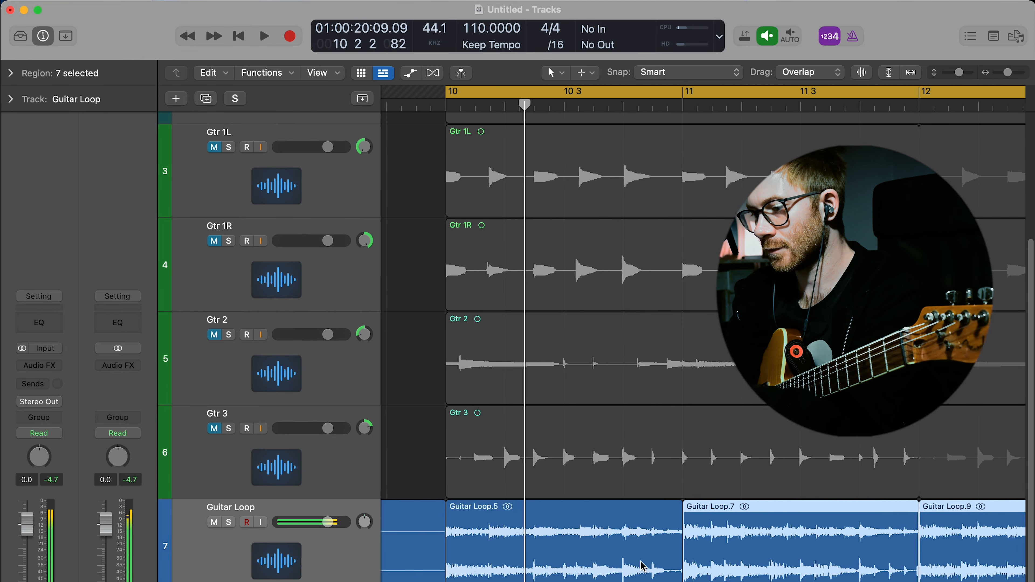
click(496, 573)
click(530, 572)
key(t)
key(t)
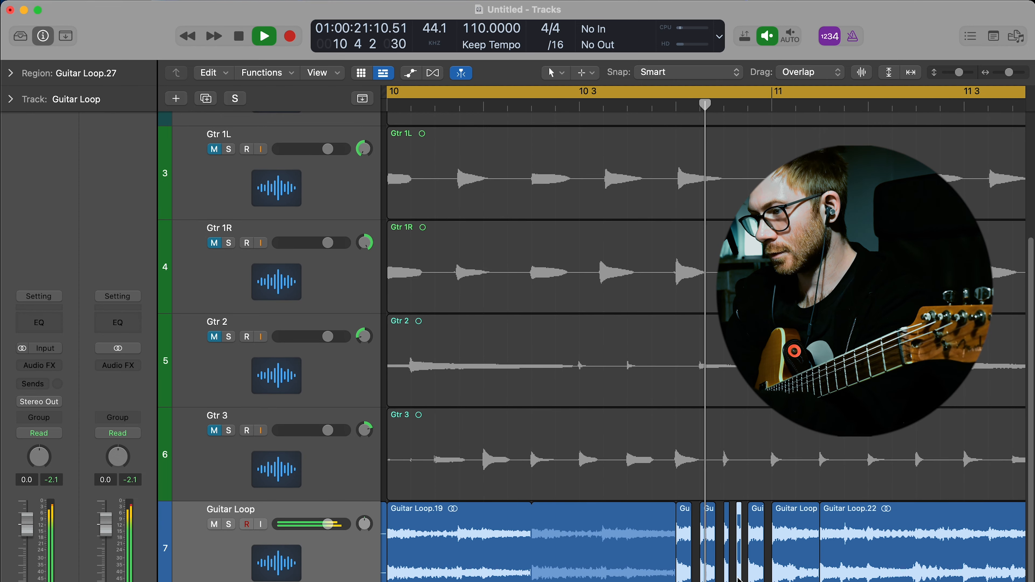
Step: Separate the last beat of bar 11 on the Guitar Loop track and chop it into sixteenth-note slices with gaps
key(super+Left)
scroll(739, 579, right, 3)
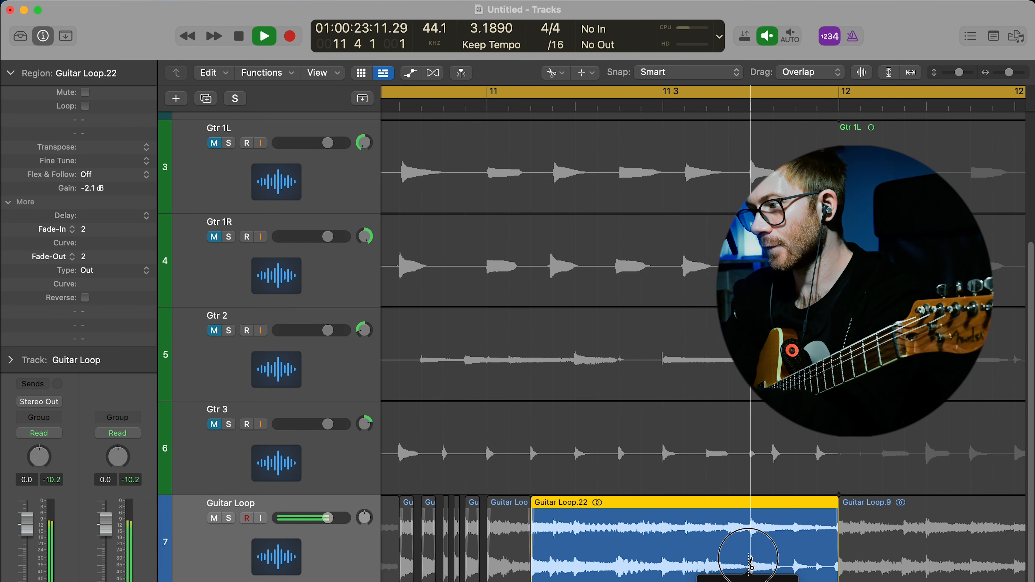
click(751, 564)
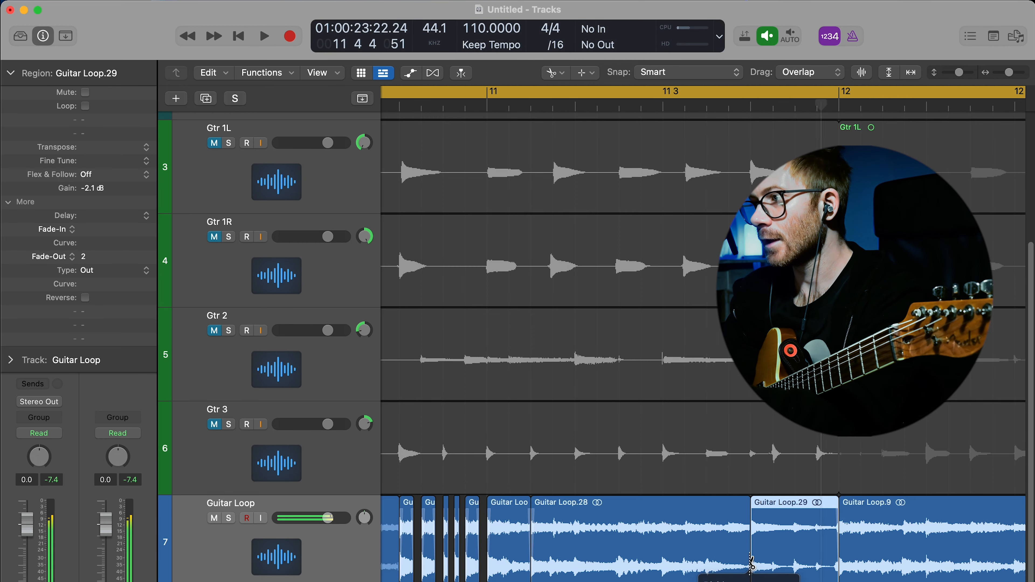
mouse_move(792, 554)
mouse_down()
mouse_move(774, 553)
mouse_move(817, 543)
mouse_up()
click(793, 551)
key(t)
key(e)
key(t)
key(t)
key(space)
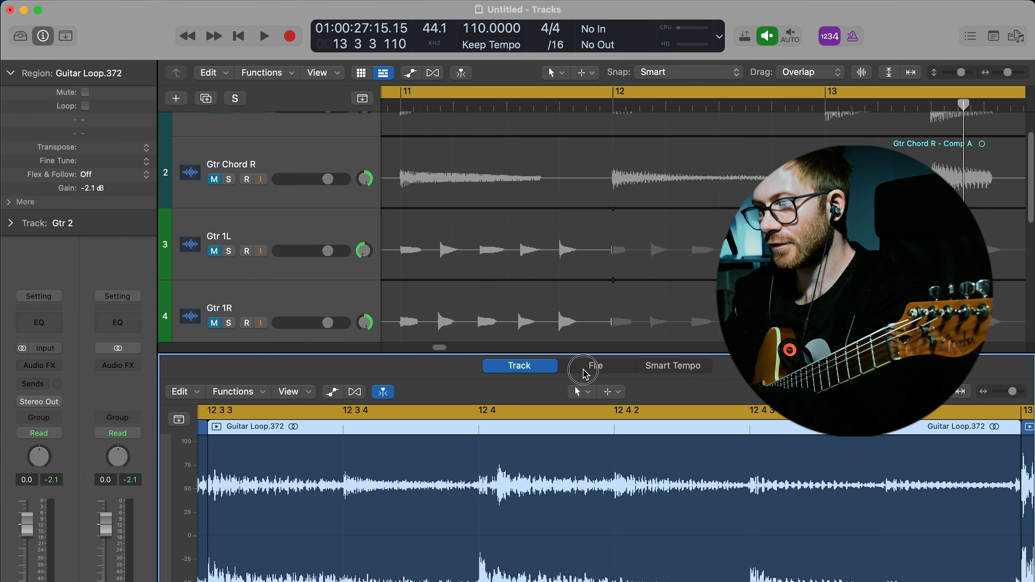
Step: Reverse the audio of the 1.5-beat Guitar Loop slice before bar 13 in the audio file editor
click(584, 374)
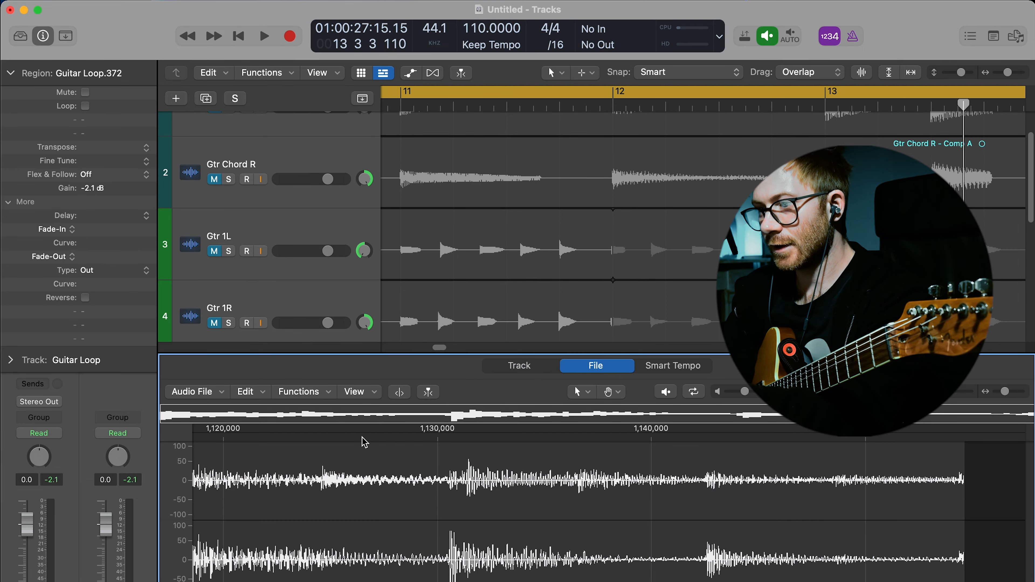
click(299, 391)
click(310, 496)
key(e)
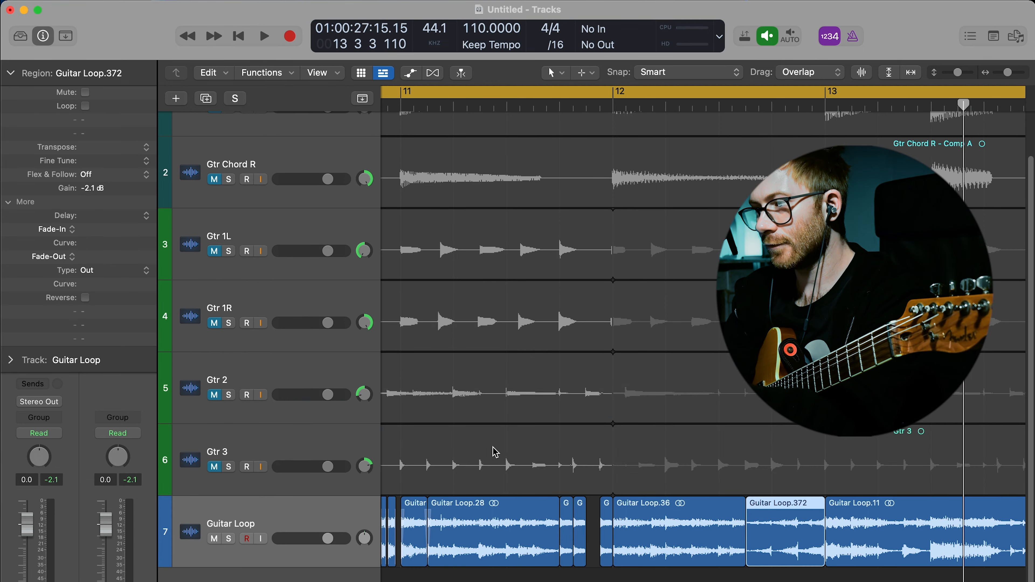
Step: Play back the chopped Guitar Loop track to check the edits in bars 10 to 13
key(space)
scroll(635, 478, right, 1)
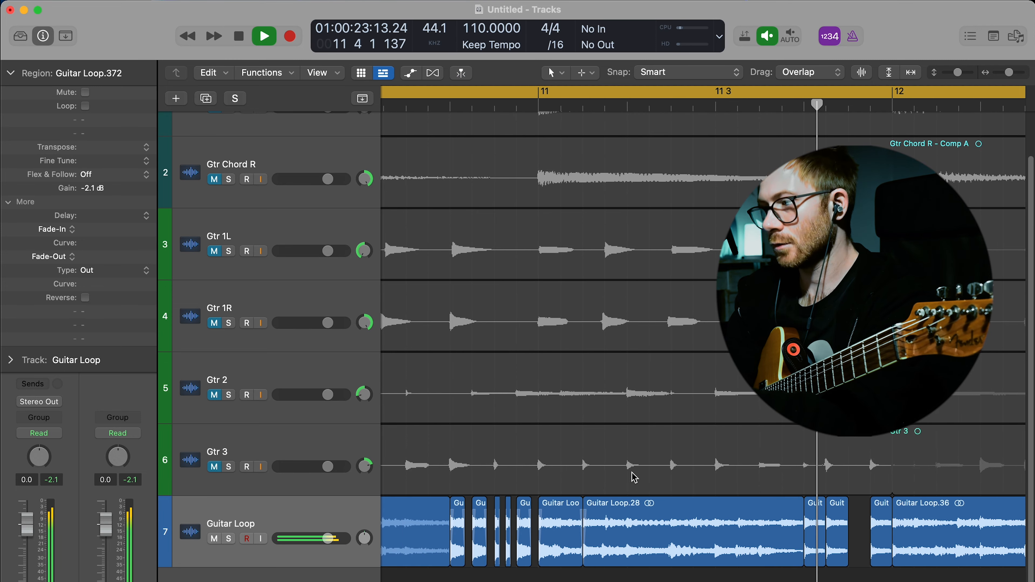
key(super+Left)
key(super+Left)
scroll(635, 477, right, 6)
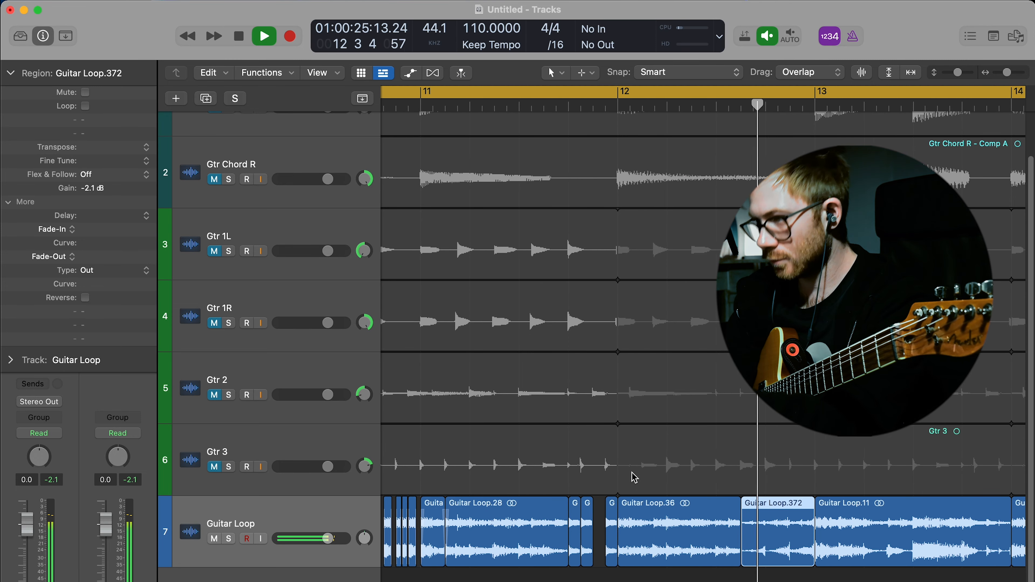
scroll(634, 477, right, 10)
key(t)
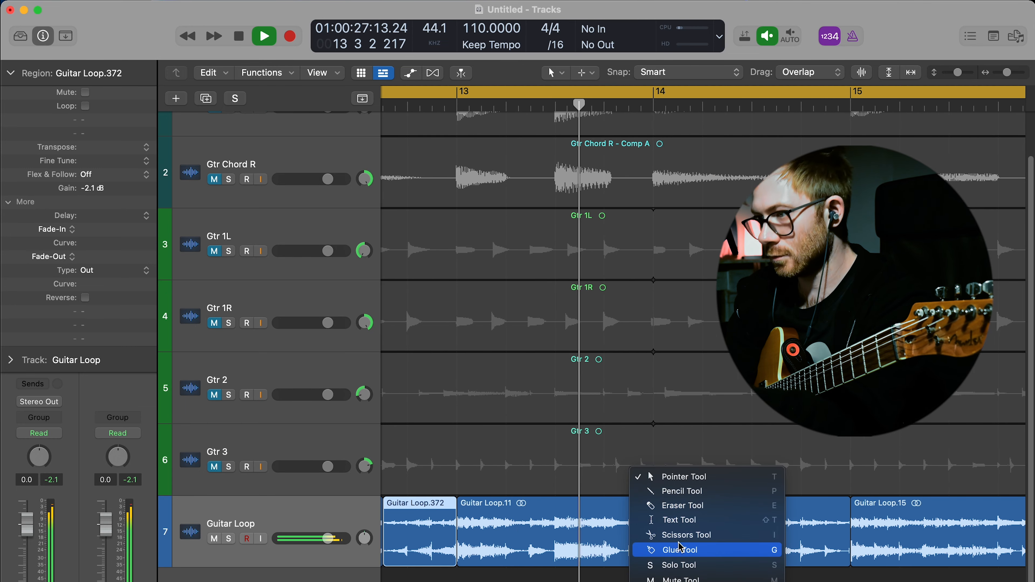
click(675, 538)
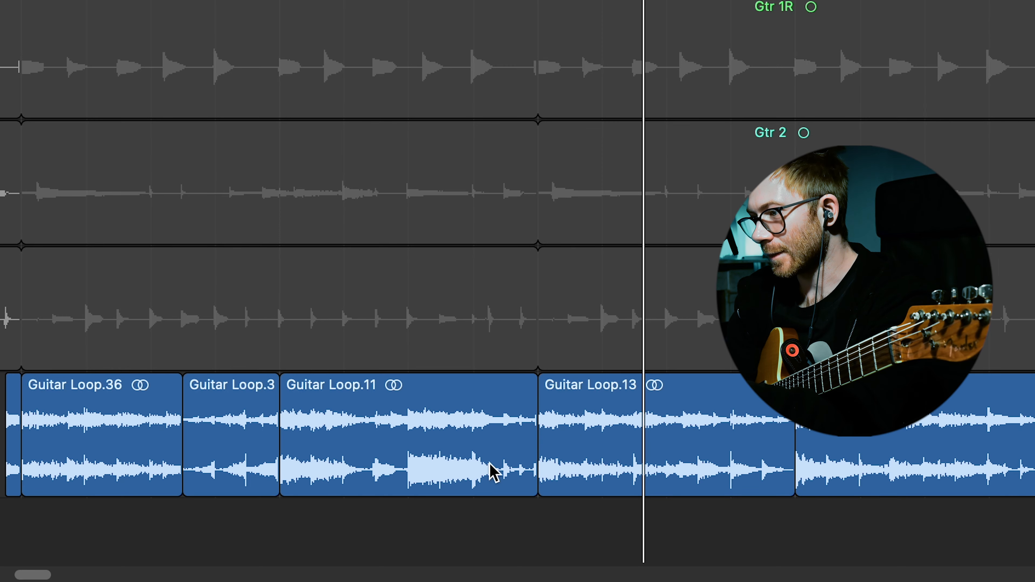
click(498, 460)
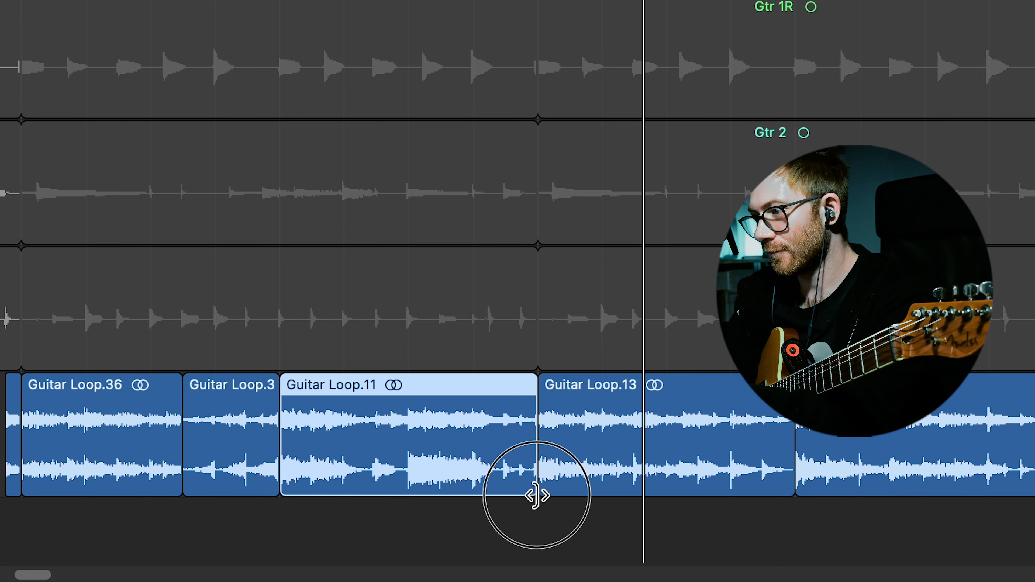
Step: Add a fade-out of type Slow Down to the end of the bar 13 Guitar Loop region, ending at bar 14
drag(536, 496, 489, 490)
ctrl+shift+drag(453, 456, 521, 453)
right_click(472, 442)
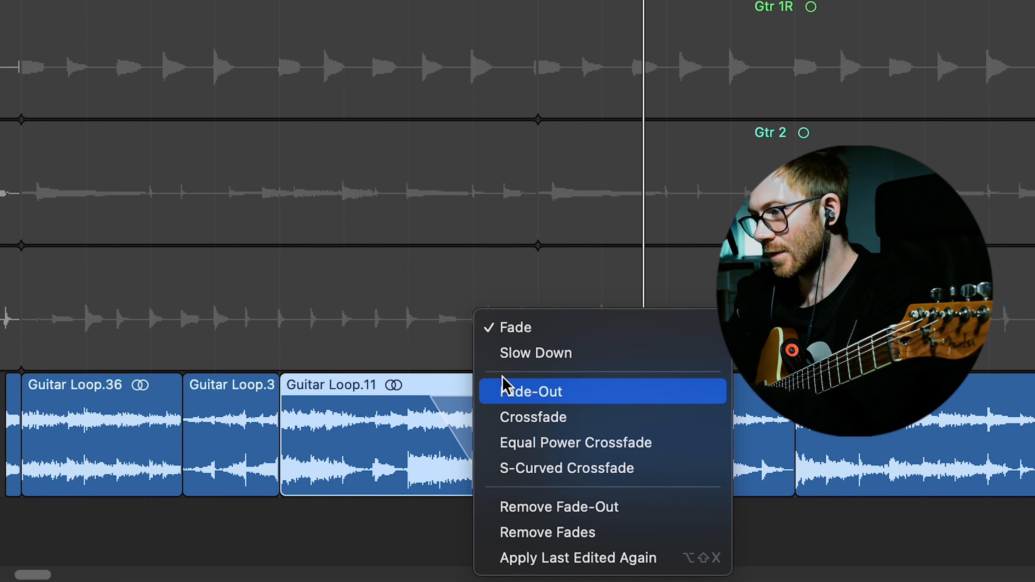
click(518, 354)
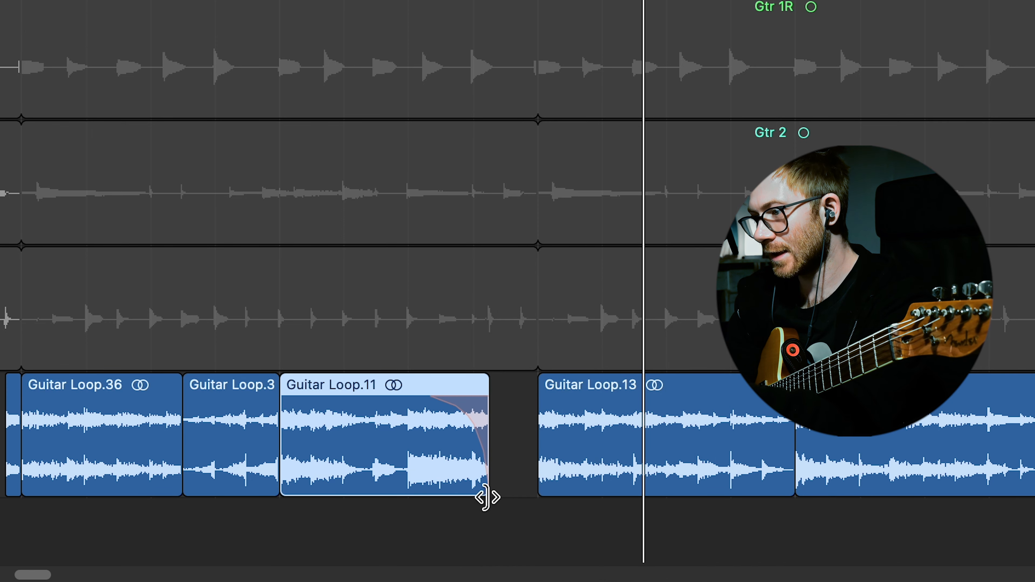
drag(485, 497, 538, 496)
key(space)
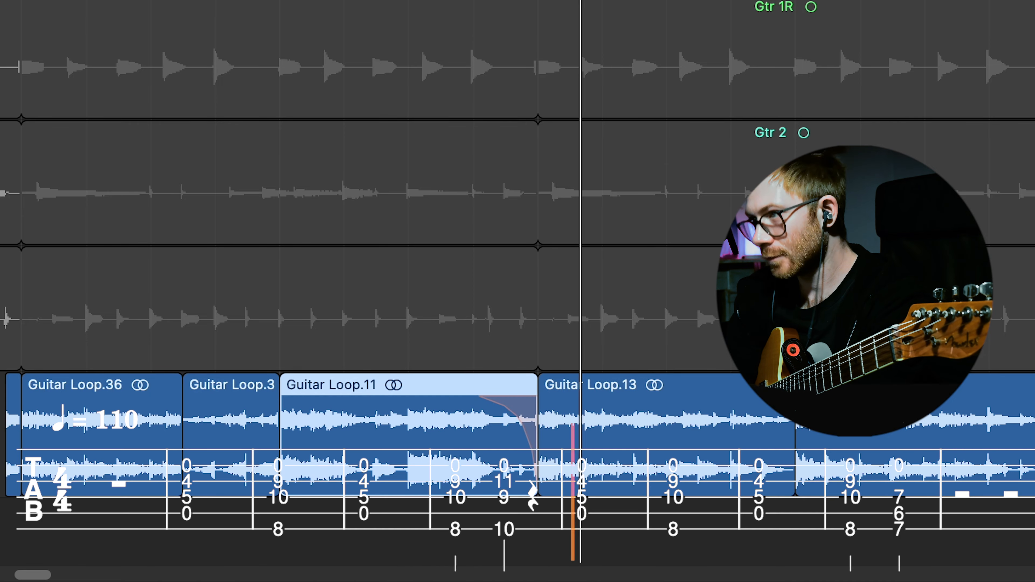
scroll(361, 24, down, 10)
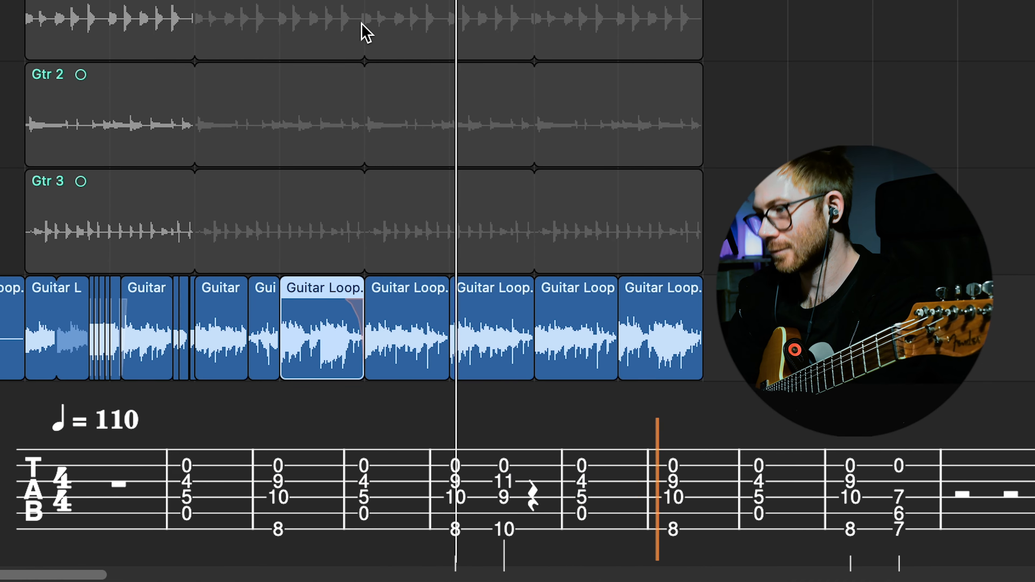
scroll(560, 505, up, 6)
click(559, 504)
Step: Divide the reversed slice before bar 13 into three equal half-beat slices
scroll(419, 448, right, 4)
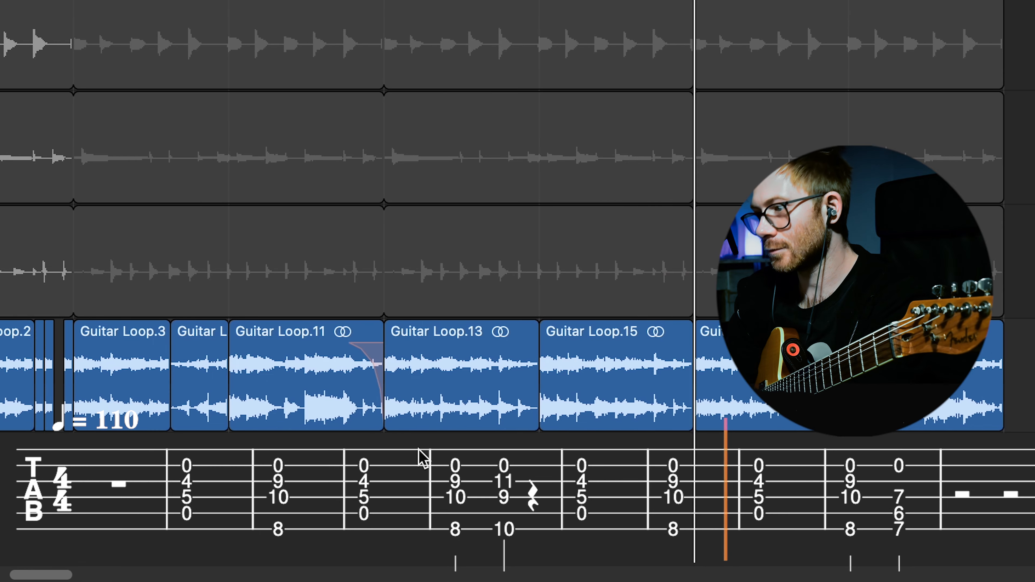
key(t)
click(277, 495)
click(204, 391)
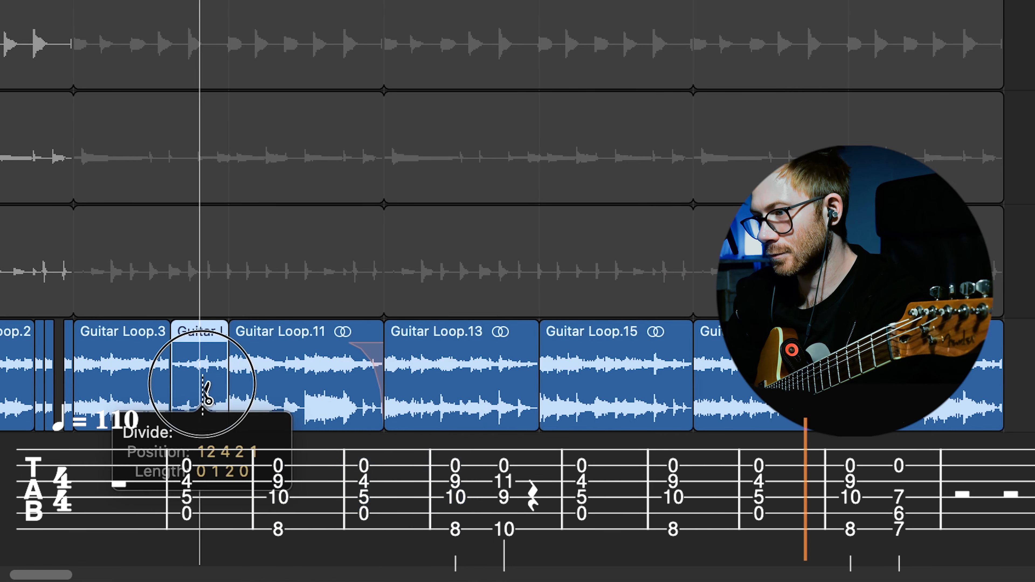
drag(203, 384, 207, 407)
click(188, 420)
key(t)
key(t)
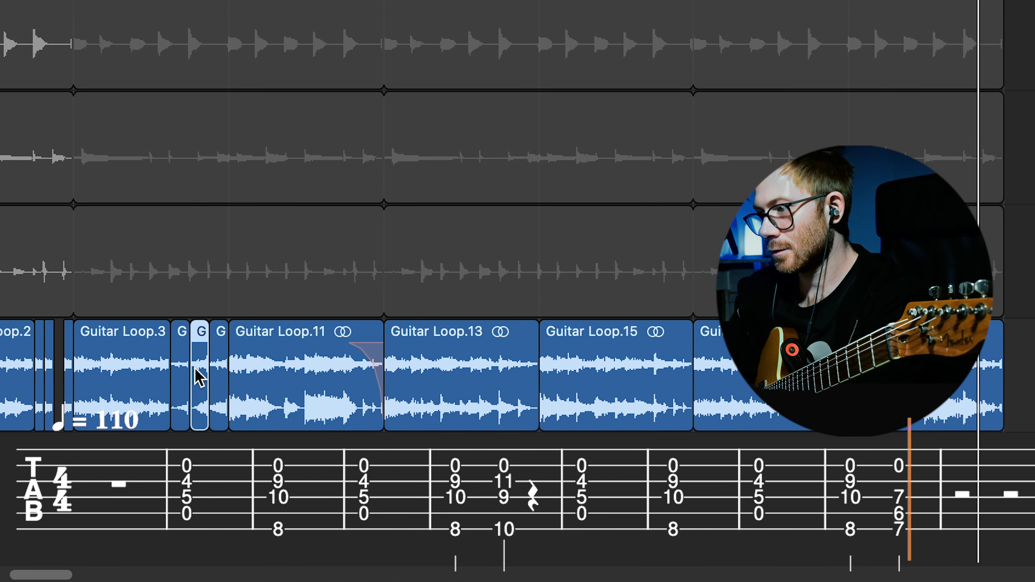
Step: Copy the middle reversed slice to the last half beat before bar 16 on the Guitar Loop track
drag(195, 369, 665, 425)
click(648, 399)
scroll(651, 425, up, 5)
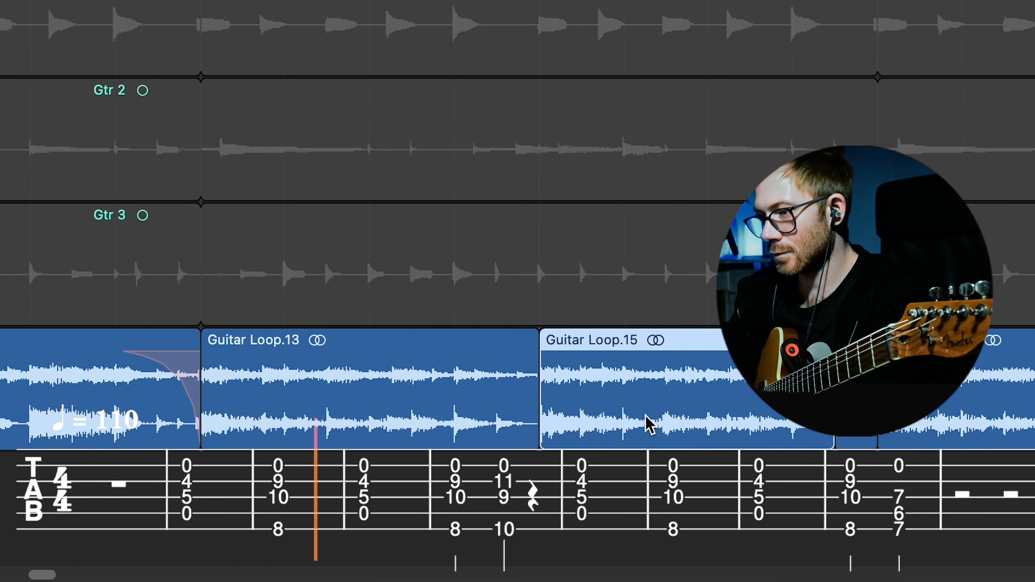
Step: Split the bar 14 Guitar Loop region after three sixteenth notes and chop it into short slices, leaving a gap after the first
scroll(650, 425, up, 4)
scroll(651, 425, left, 15)
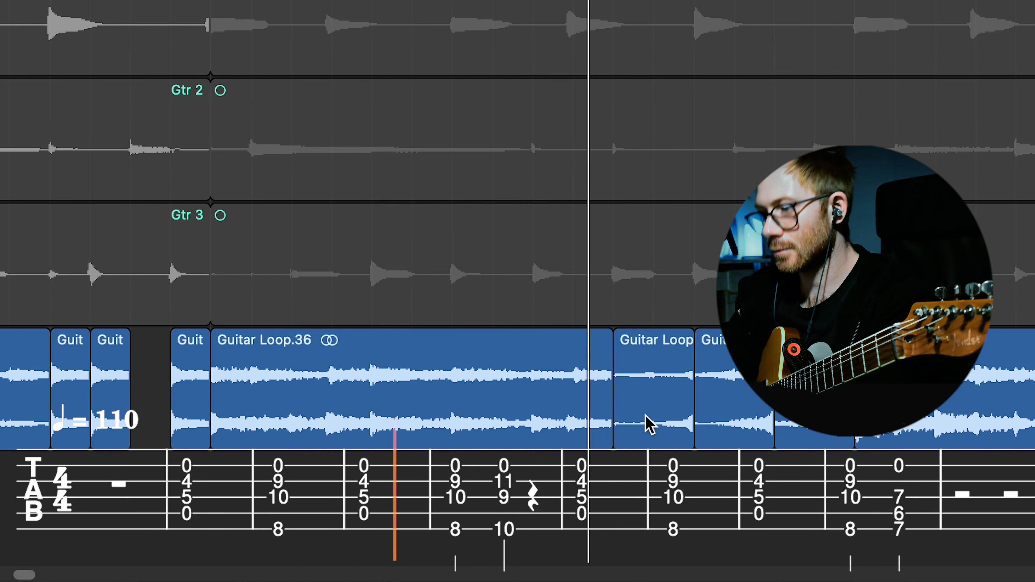
scroll(651, 425, right, 20)
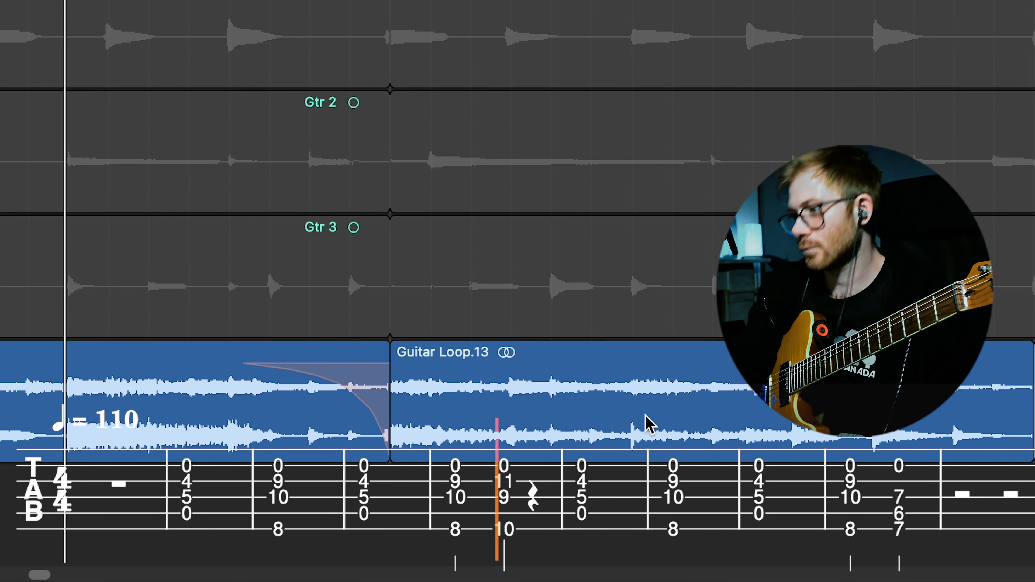
scroll(648, 424, right, 10)
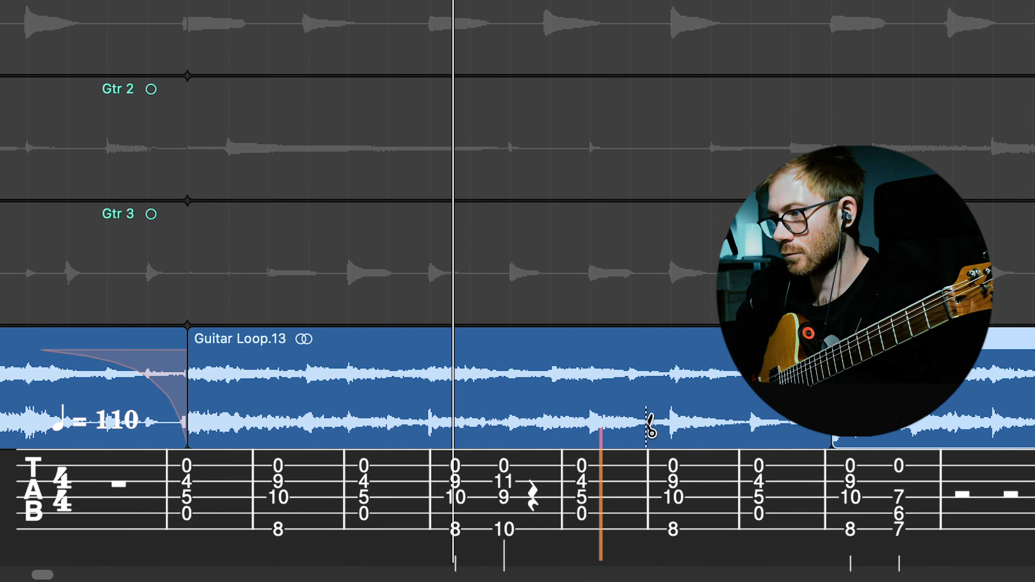
drag(273, 405, 309, 412)
key(t)
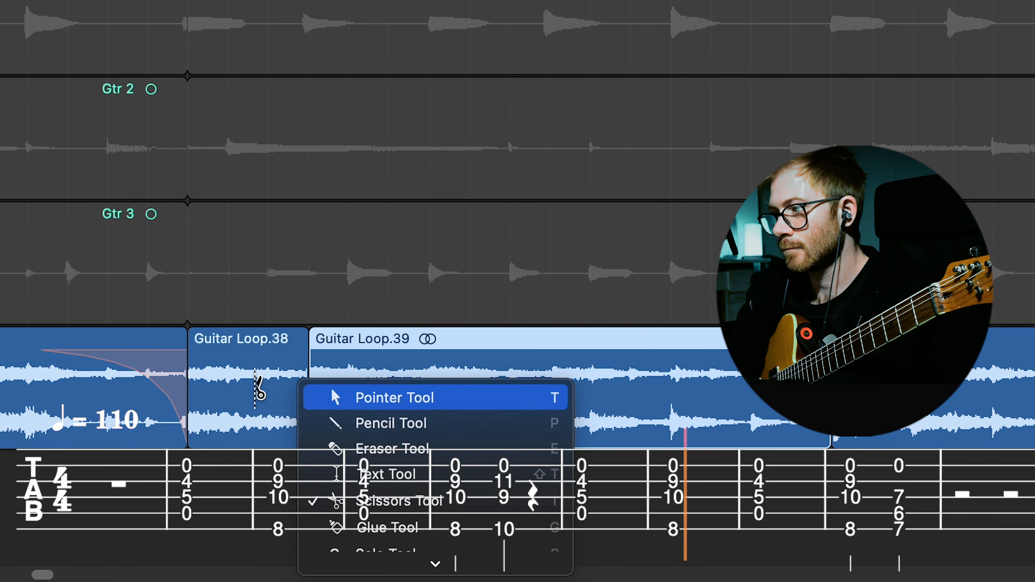
key(t)
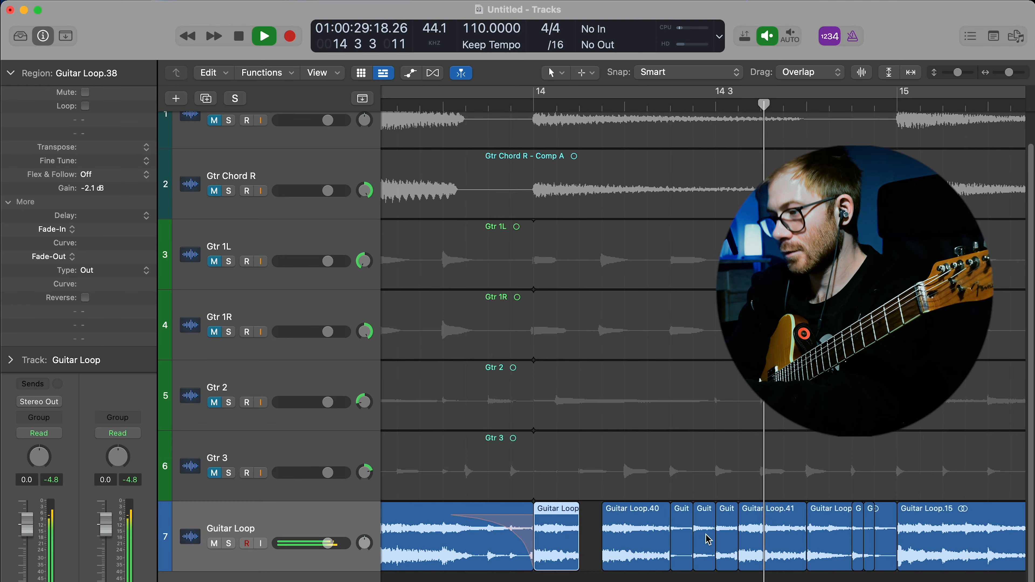
scroll(707, 536, down, 5)
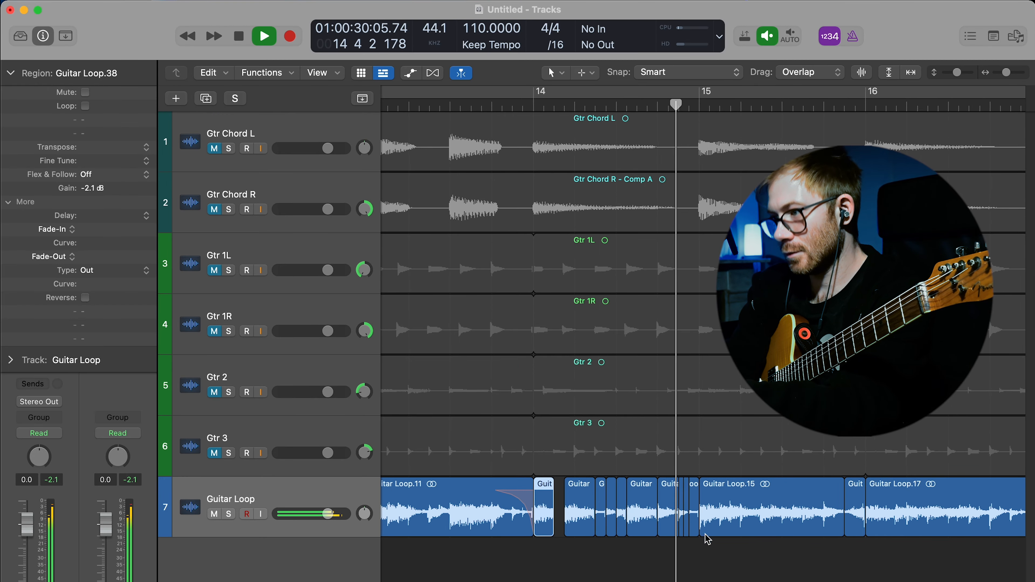
scroll(700, 352, down, 6)
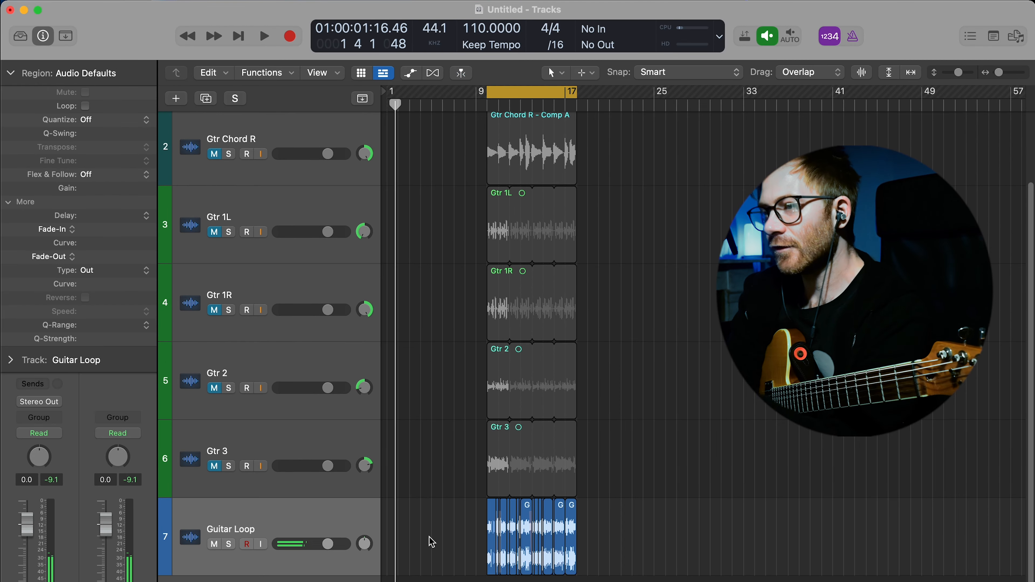
scroll(430, 537, down, 5)
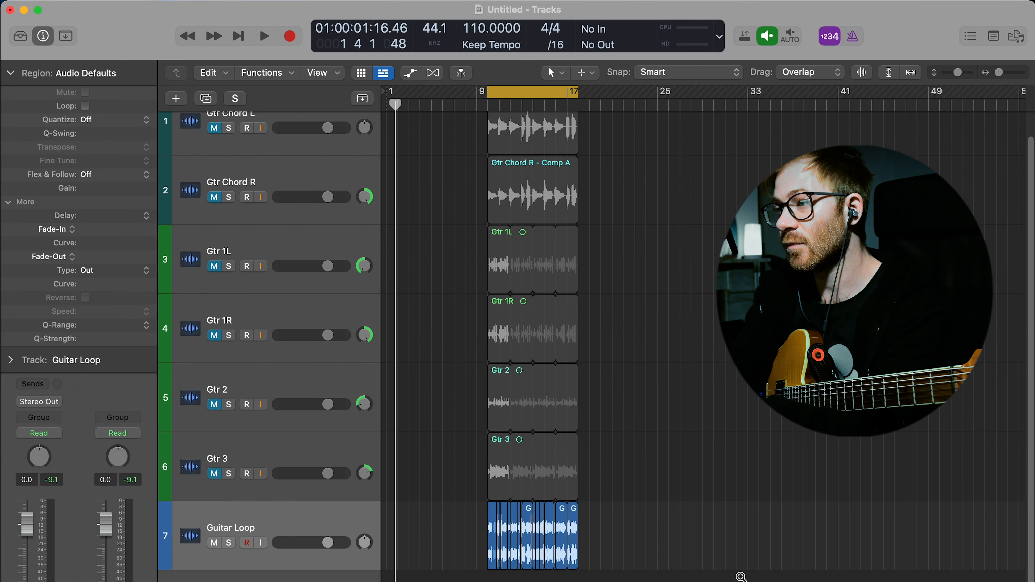
Step: Play back the chopped Guitar Loop part in the cycle range from bar 10 to bar 18
scroll(739, 572, up, 3)
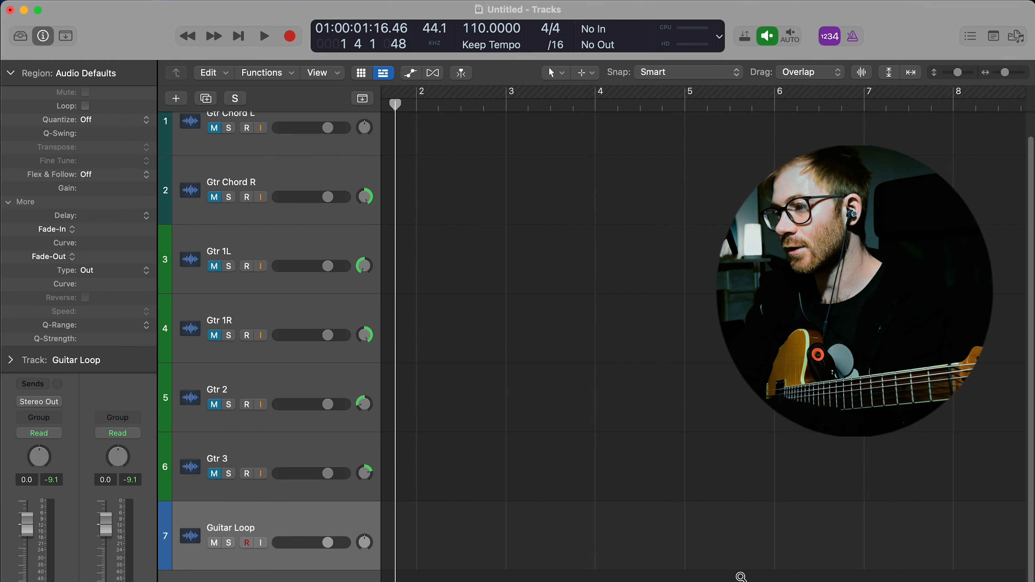
scroll(741, 578, up, 5)
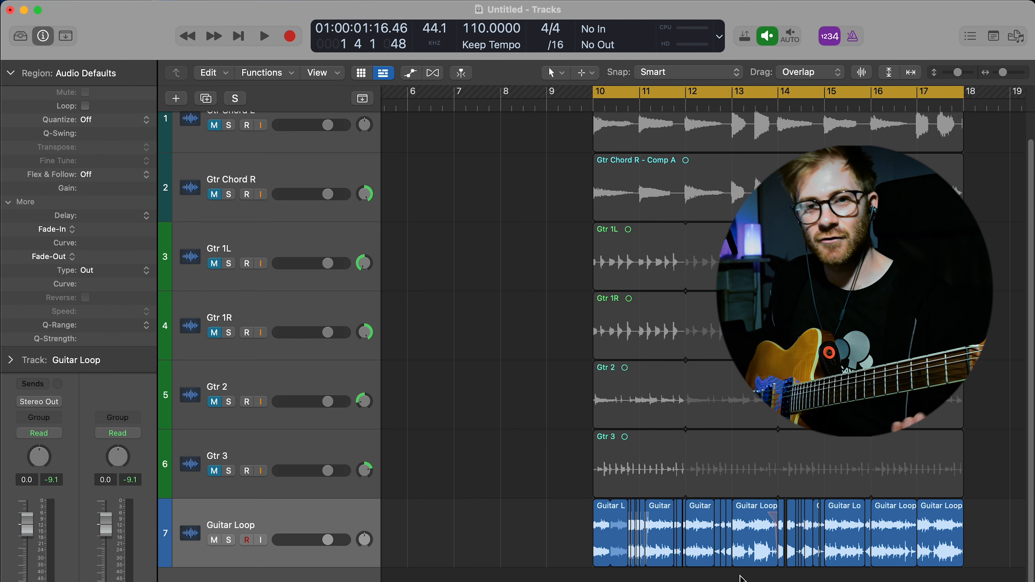
key(space)
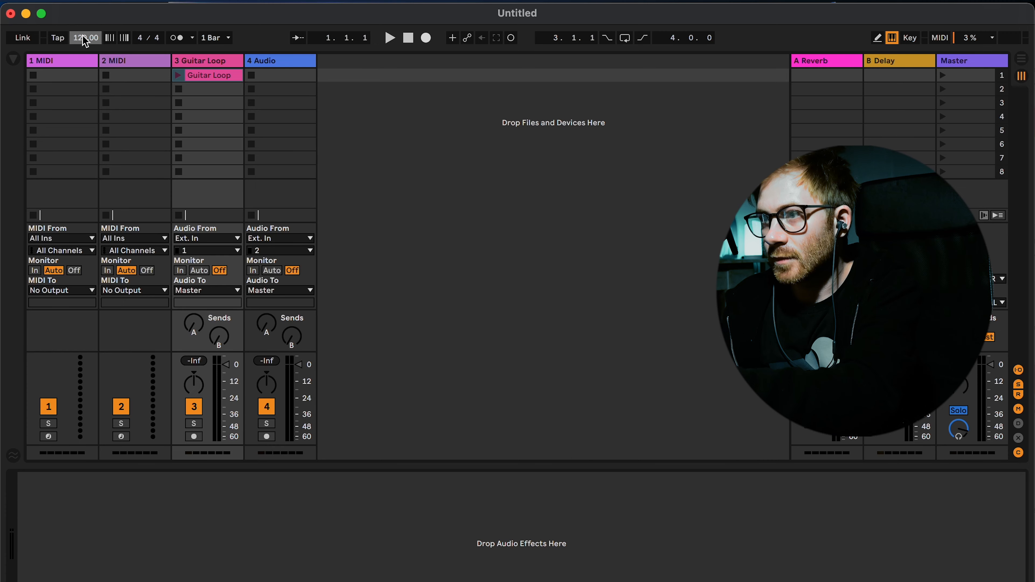
Step: Switch to Ableton Live, set the tempo to 110 BPM, launch the Guitar Loop clip and open its clip settings
click(180, 74)
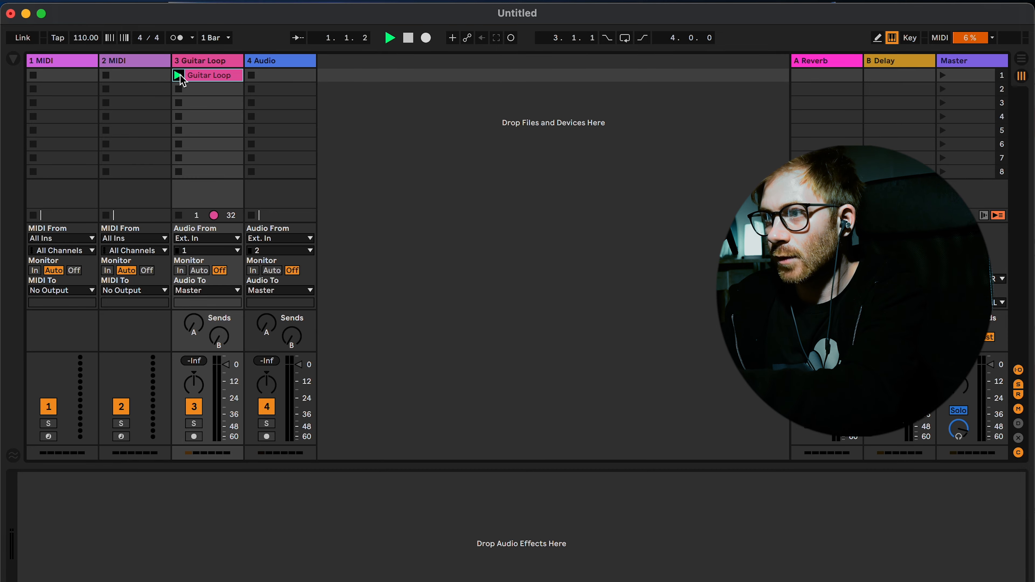
click(211, 76)
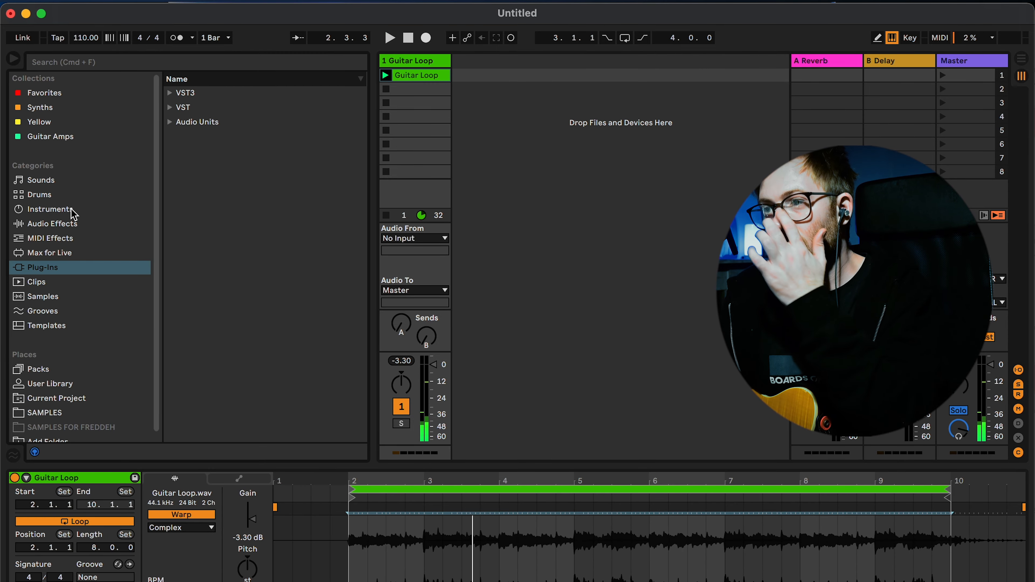
Step: Browse the library's categories and places for the DOOM Machine audio effect rack and load it onto the Guitar Loop track
click(73, 212)
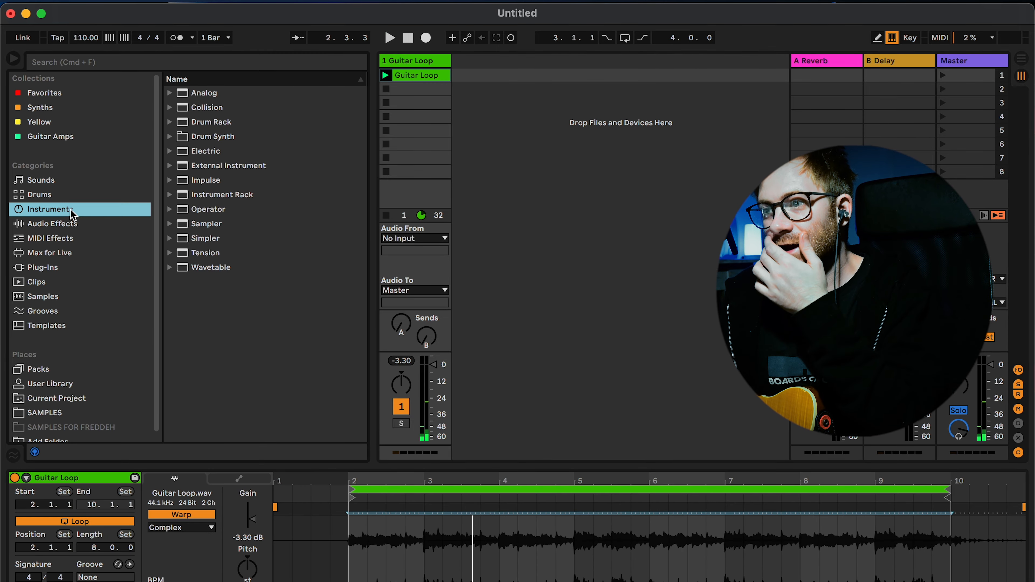
click(61, 226)
click(56, 286)
click(55, 299)
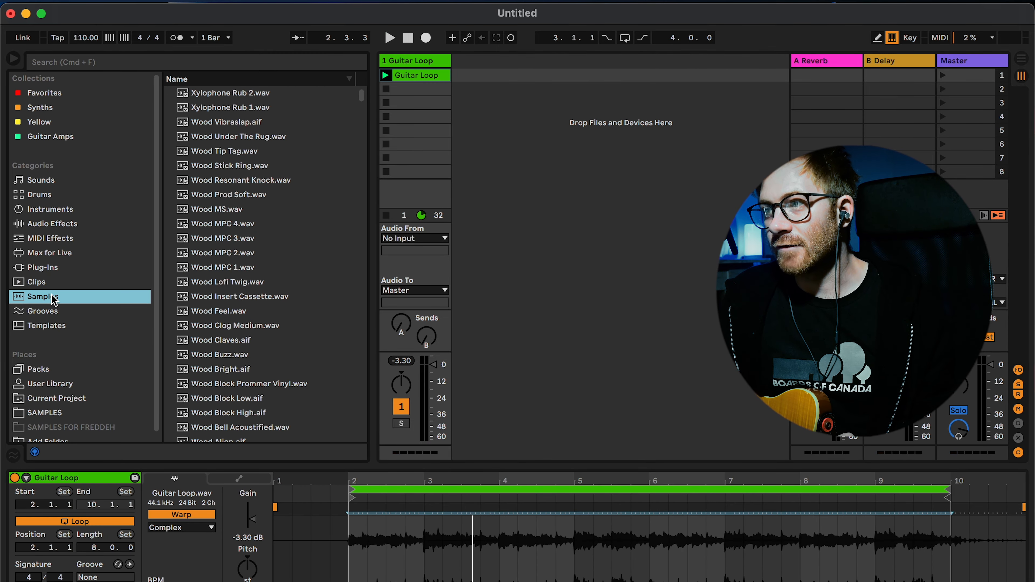
click(53, 312)
scroll(74, 335, down, 1)
click(47, 406)
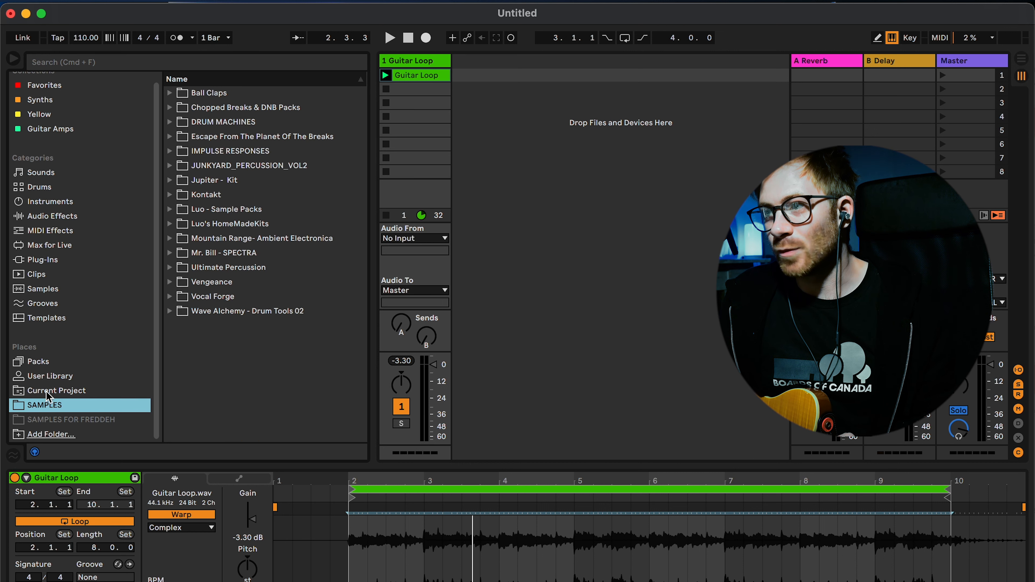
click(63, 290)
click(59, 274)
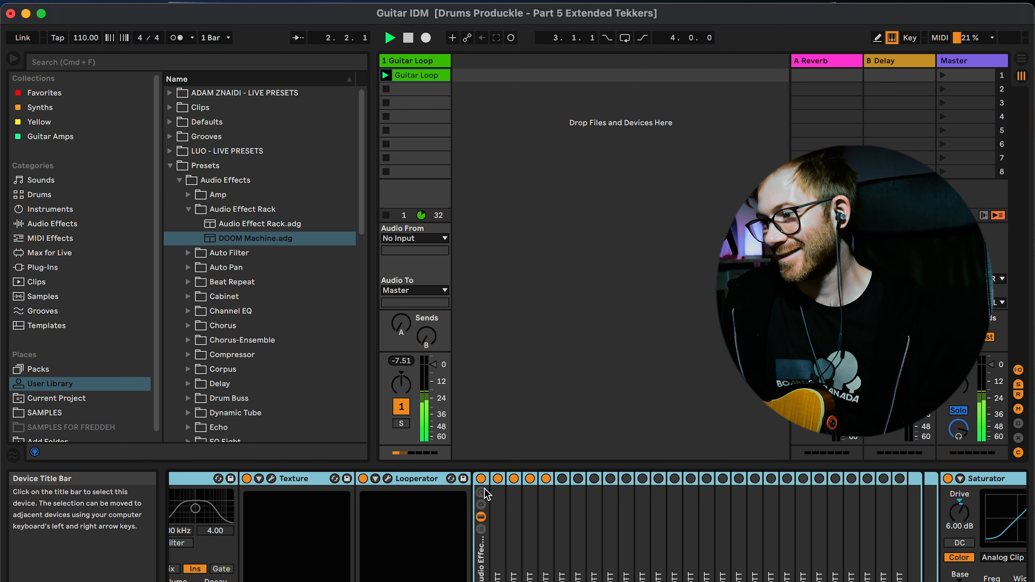
Step: Examine the DOOM Machine rack's device chain and the Guitar Loop clip's settings during playback
click(482, 480)
scroll(802, 544, left, 10)
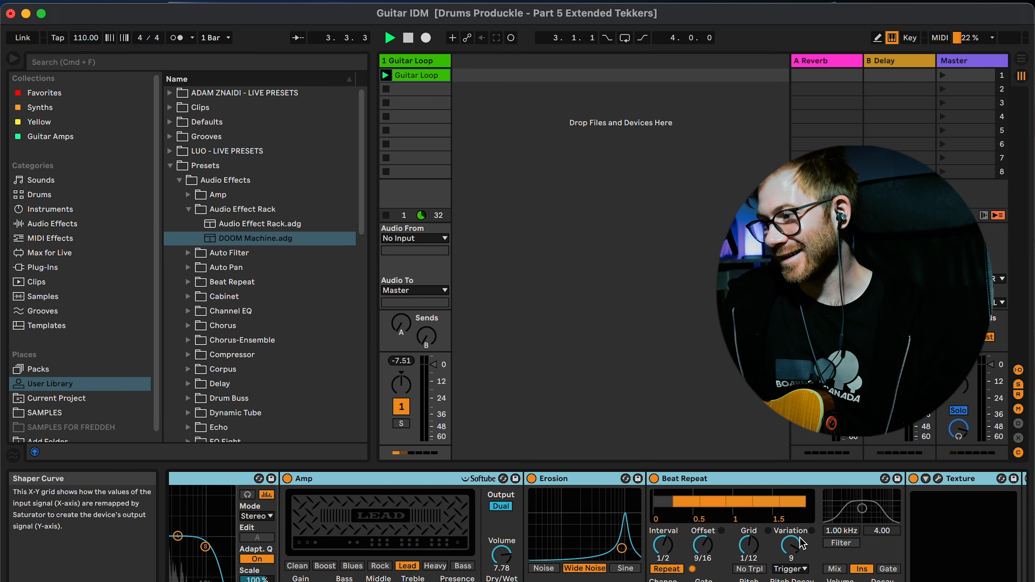
click(413, 75)
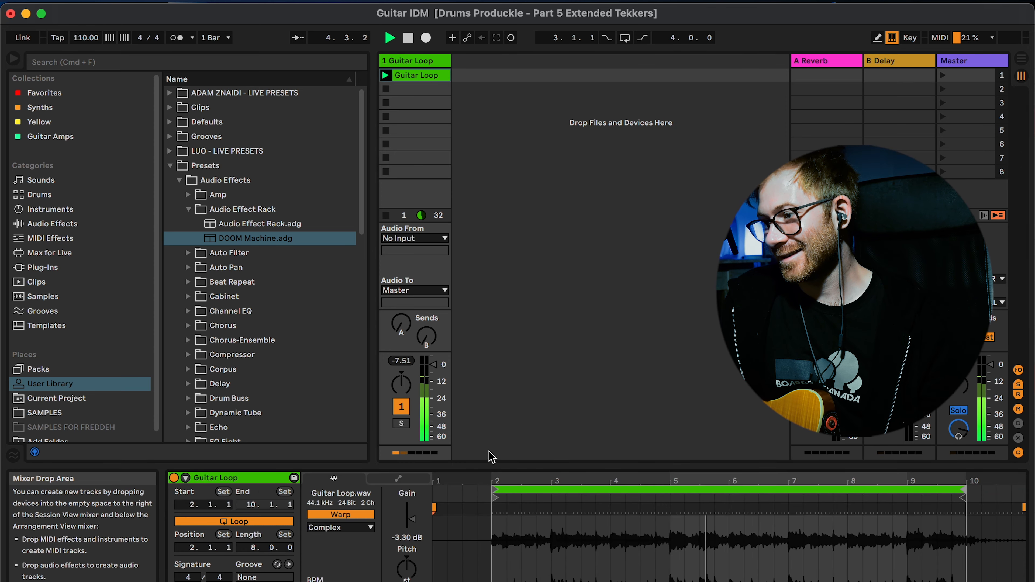
click(415, 60)
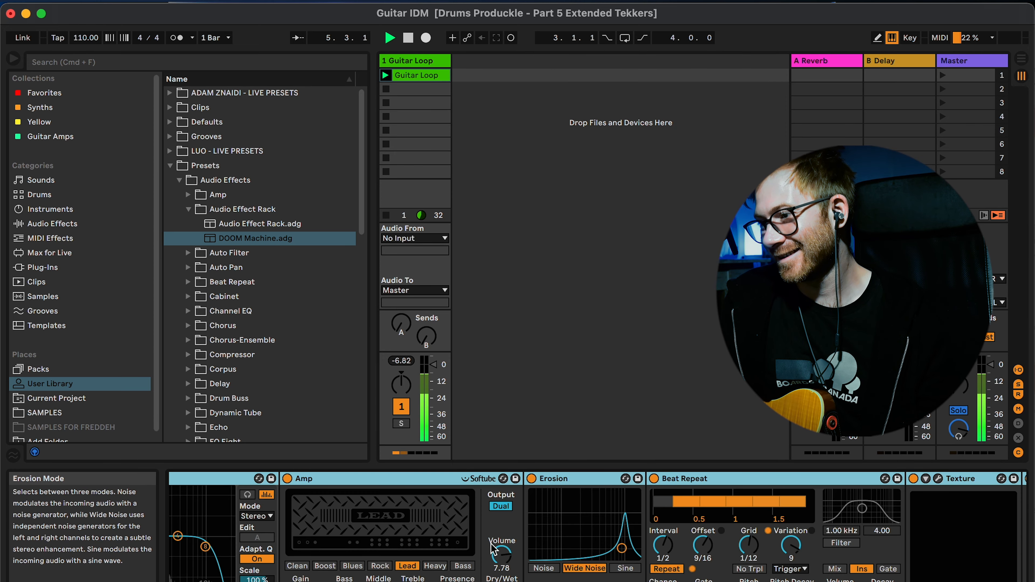
scroll(805, 554, left, 5)
Step: Bypass the rack's EQ Eight and reactivate it to compare the guitar sound
click(203, 478)
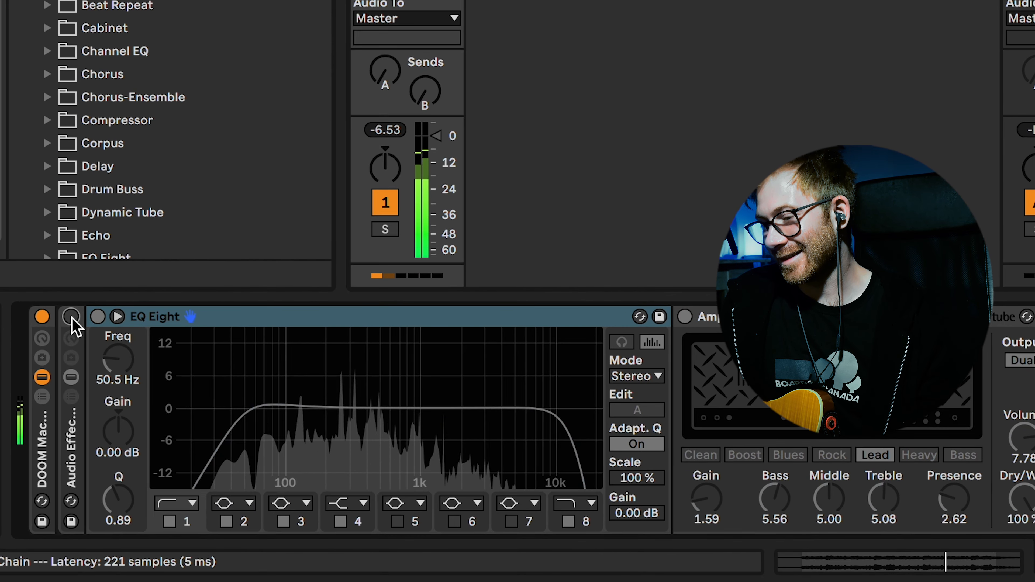
click(107, 360)
click(124, 361)
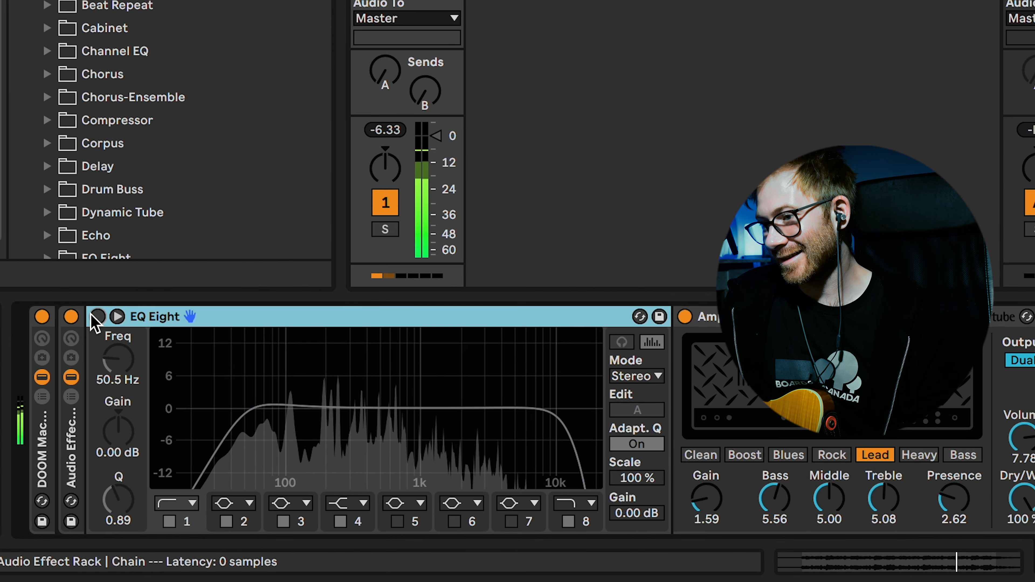
click(98, 316)
Step: Set EQ Eight's low cut to about 107 Hz and toggle the remaining DOOM Machine effects to build the sound
scroll(415, 359, right, 10)
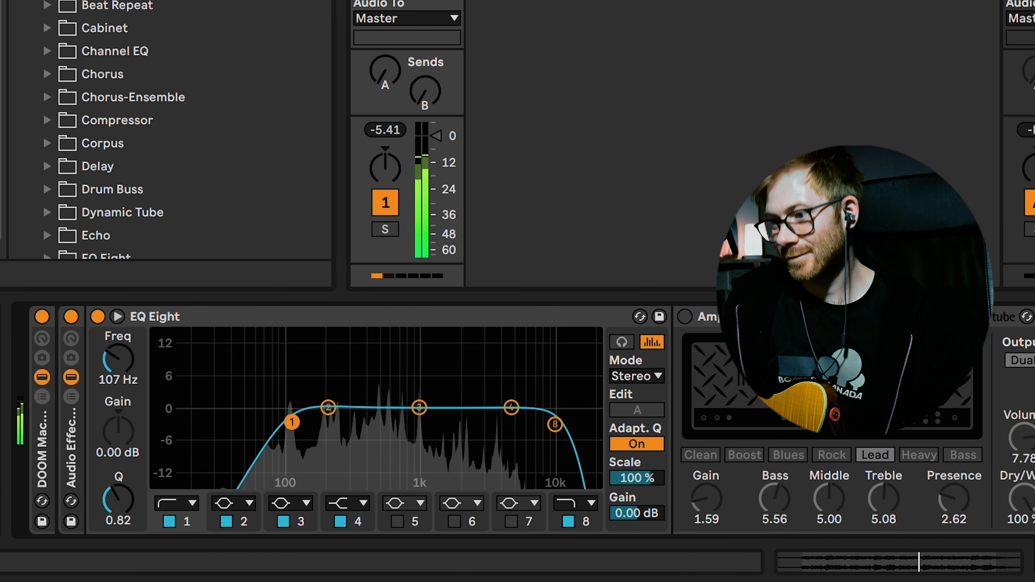
drag(290, 421, 289, 421)
scroll(619, 374, right, 20)
scroll(506, 317, right, 15)
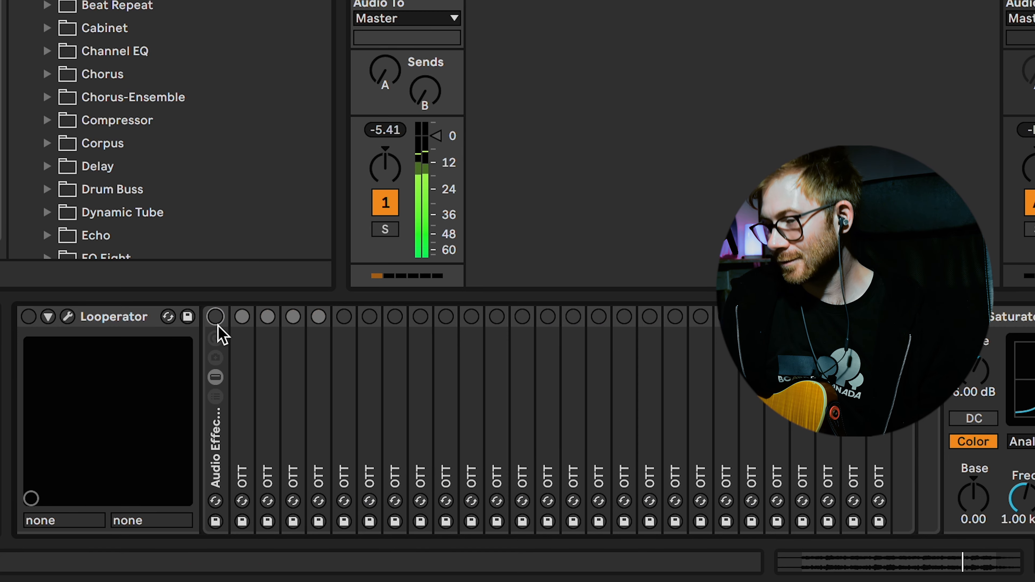
scroll(220, 332, left, 8)
click(507, 320)
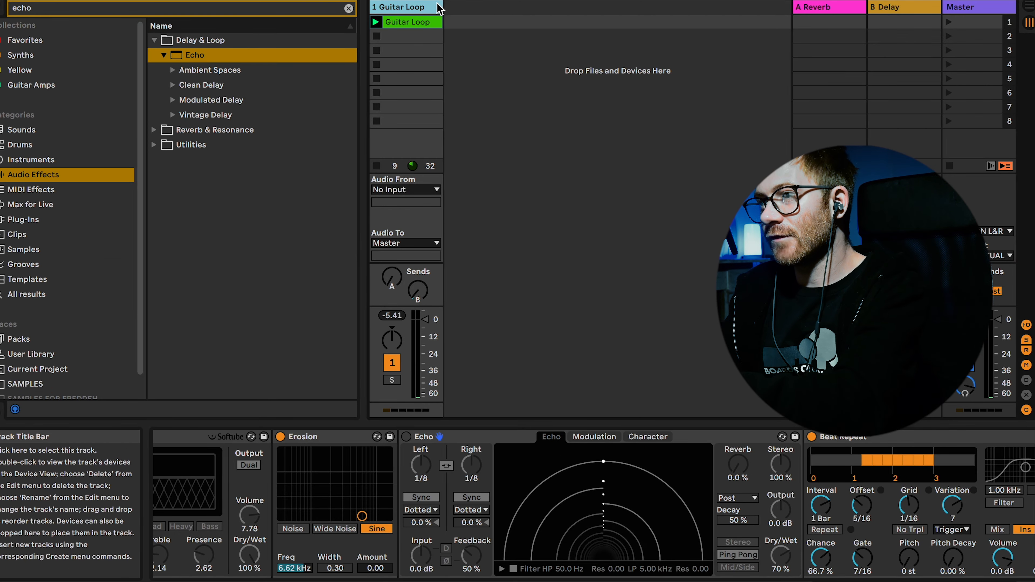
Step: Insert a new audio track that takes its input from 1-Guitar Loop
key(super+t)
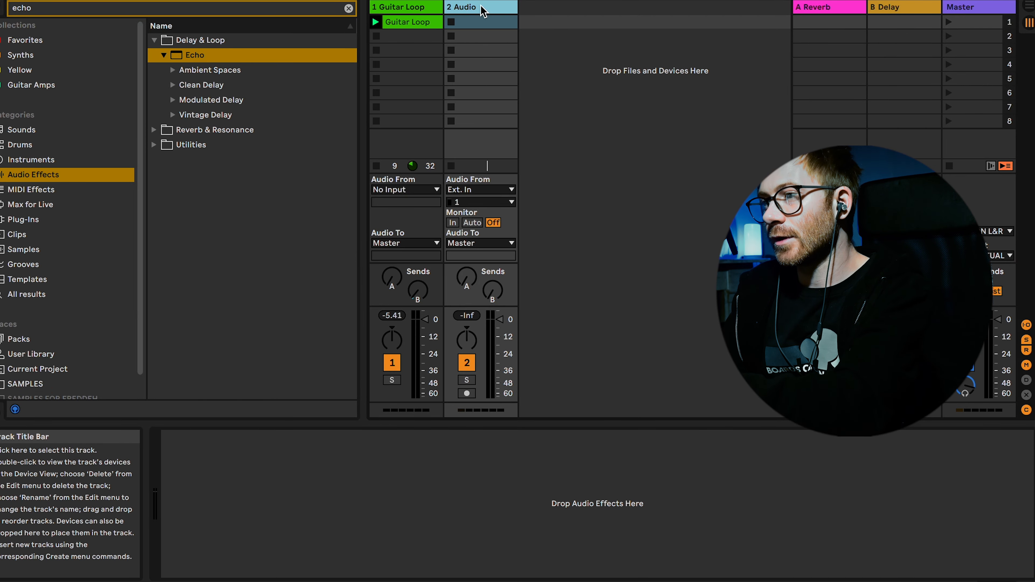
click(480, 191)
click(485, 248)
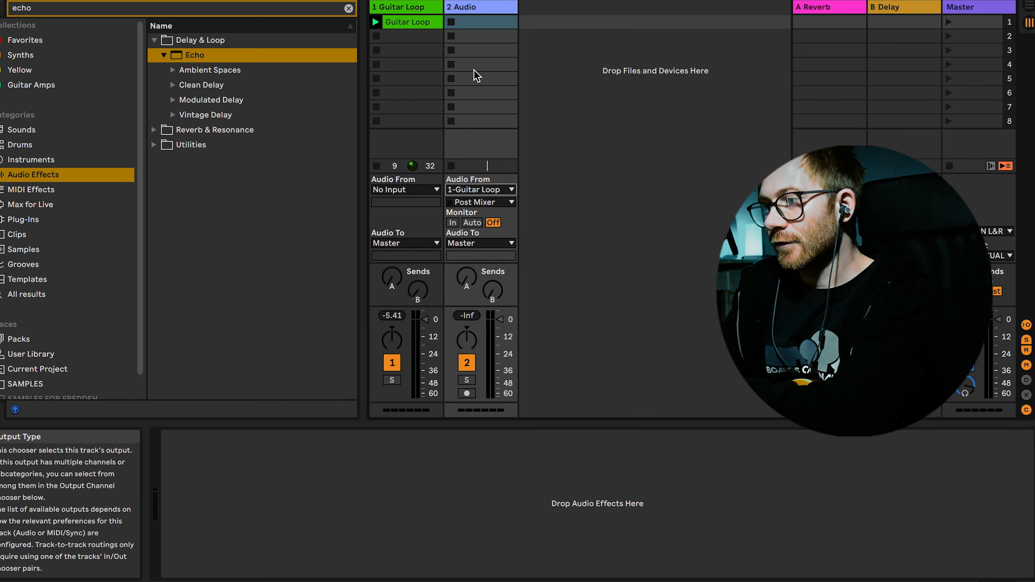
Step: Rename the new audio track to Guitar FX and start recording the processed Guitar Loop onto it
right_click(479, 11)
click(509, 74)
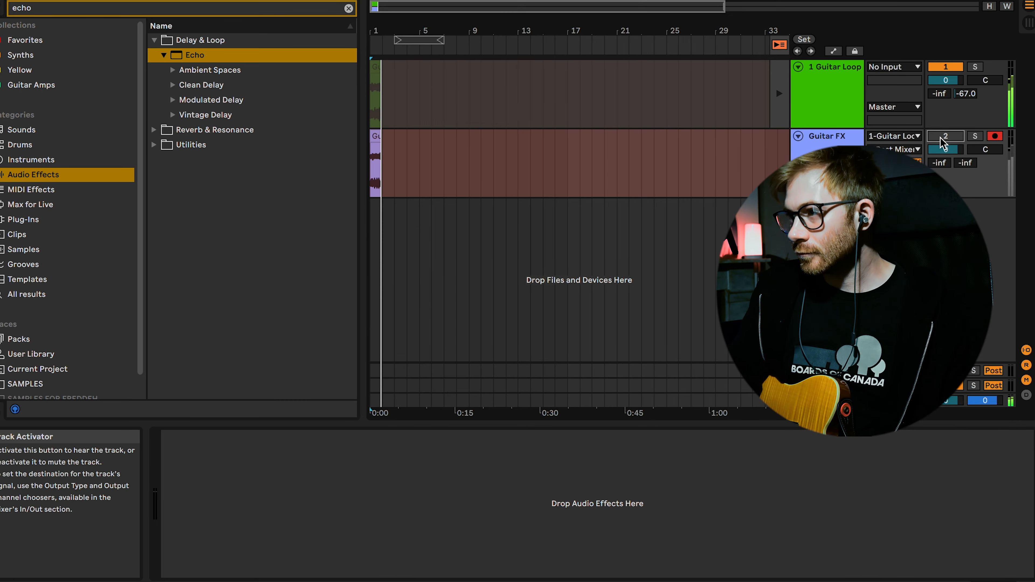
click(717, 185)
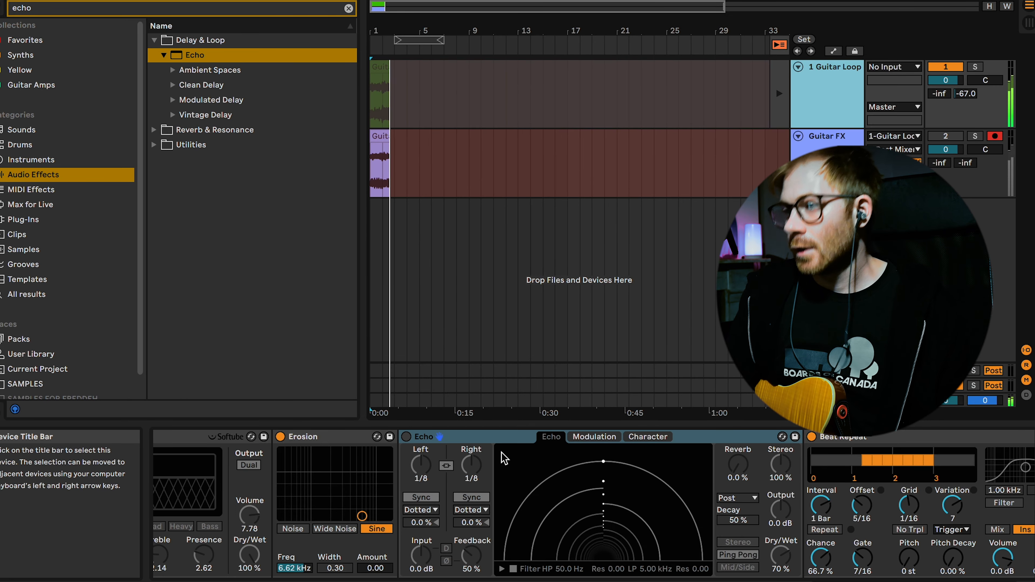
Step: While recording, activate Echo, raise Beat Repeat's Pitch Decay to 21.4 % and vary Echo's right delay time
click(407, 437)
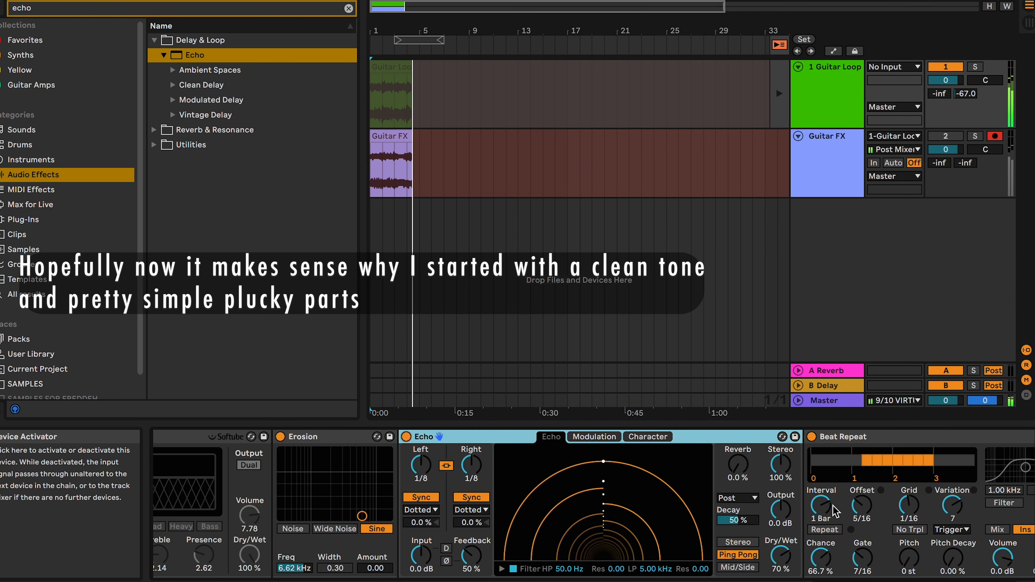
drag(953, 558, 953, 552)
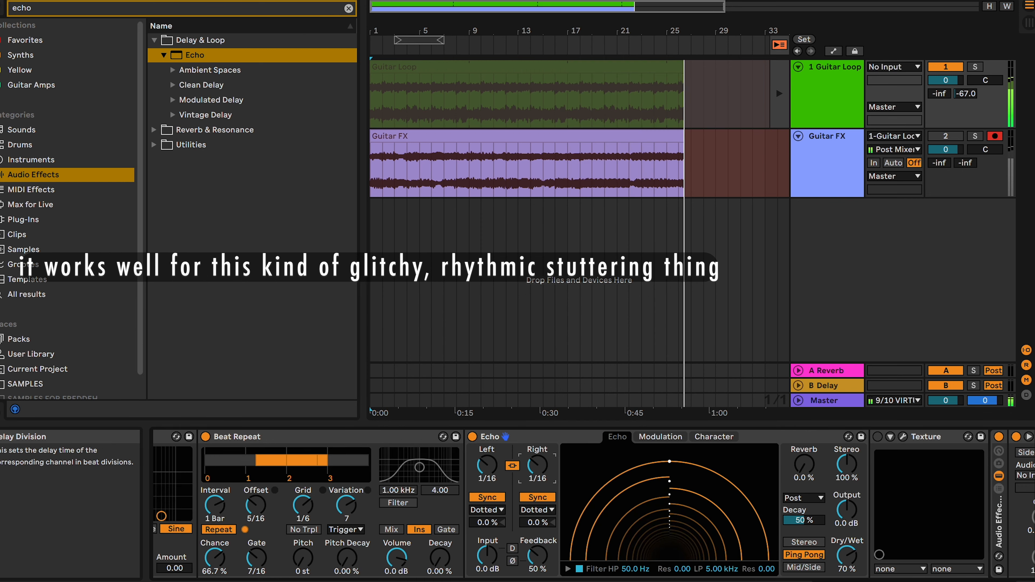
drag(537, 464, 538, 457)
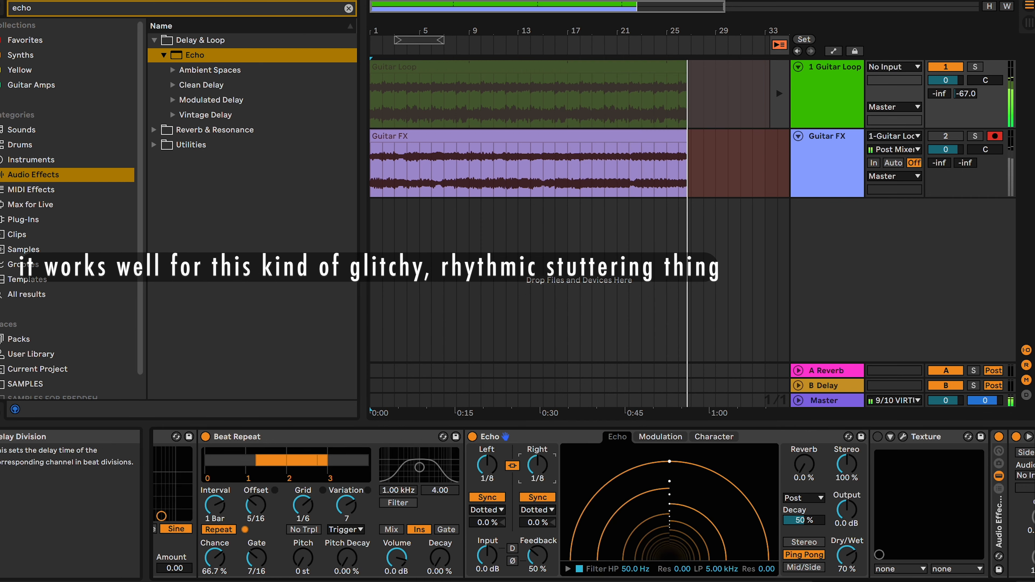
Step: Deactivate Echo, switch off Beat Repeat's Repeat and keep tweaking the Beat Repeat controls during the recording
scroll(373, 515, left, 3)
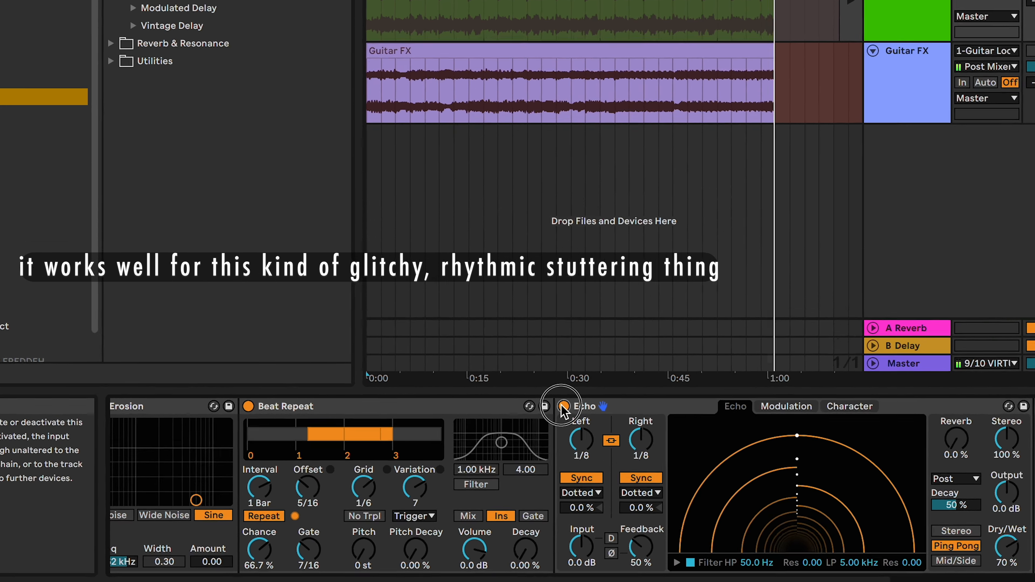
click(536, 437)
click(288, 528)
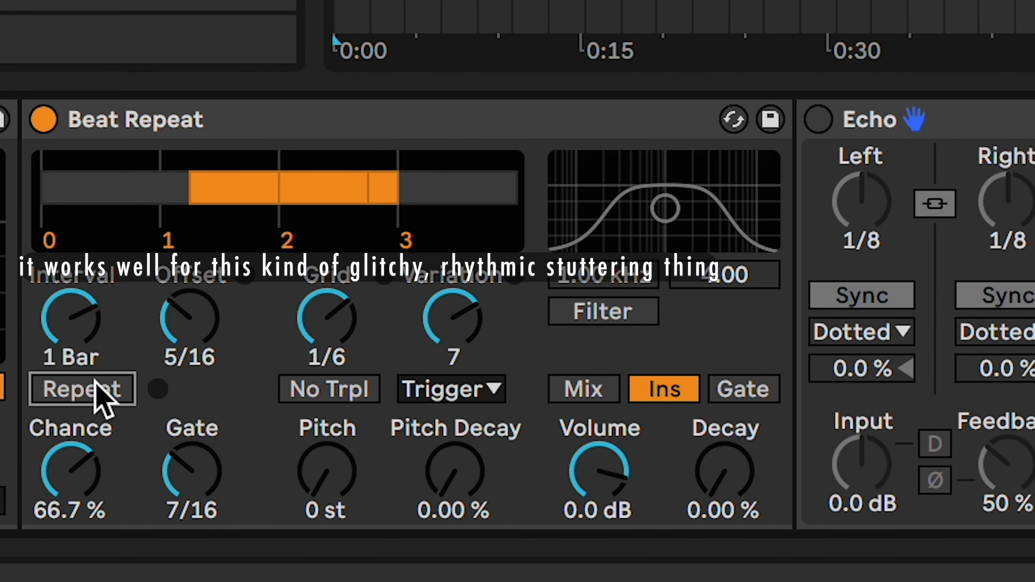
drag(485, 483, 485, 464)
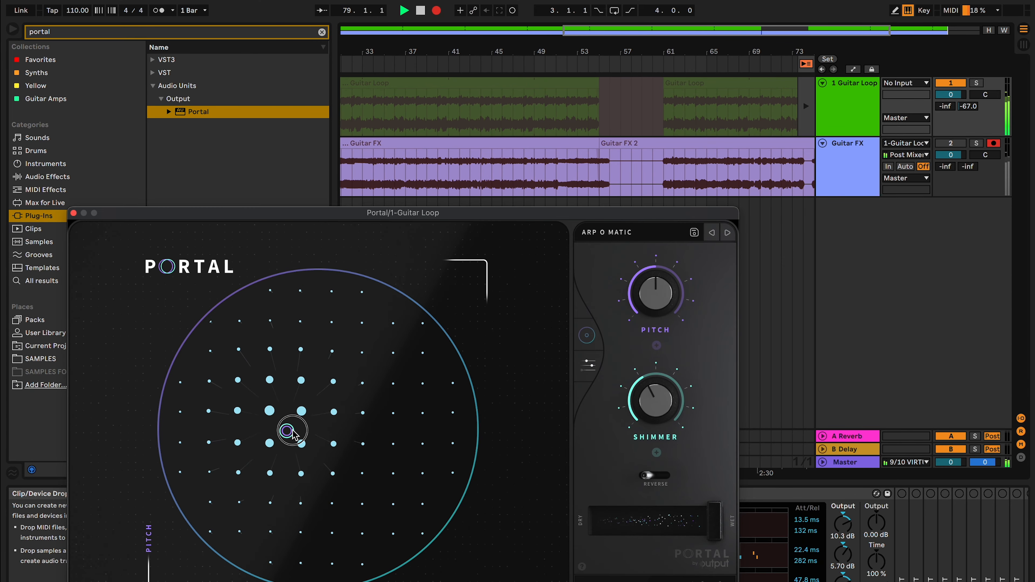
Step: Sweep Portal's XY pad through different pitch and shimmer amounts on the Guitar Loop track, and close the plug-in window
drag(274, 422, 272, 380)
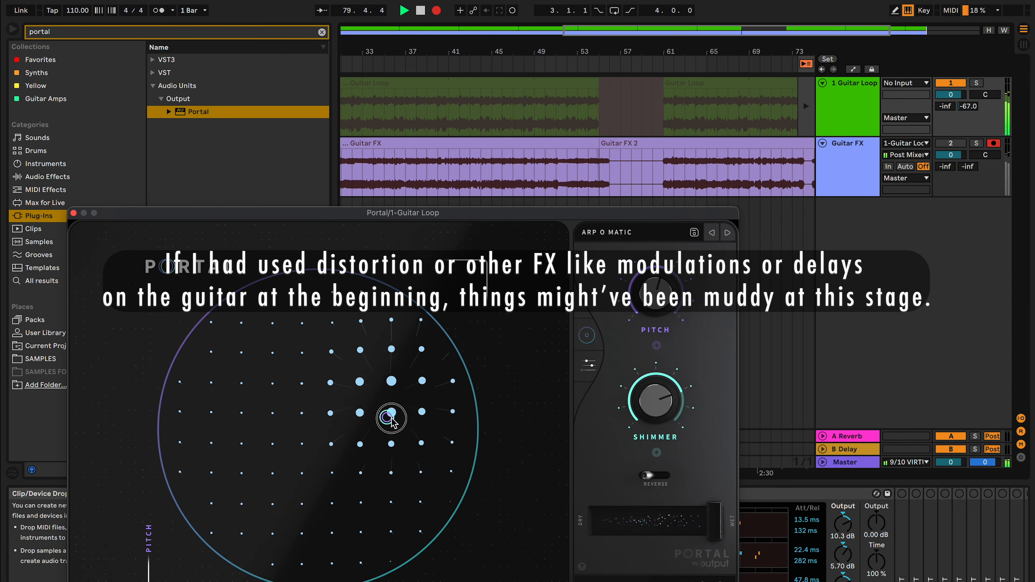
drag(371, 490, 277, 428)
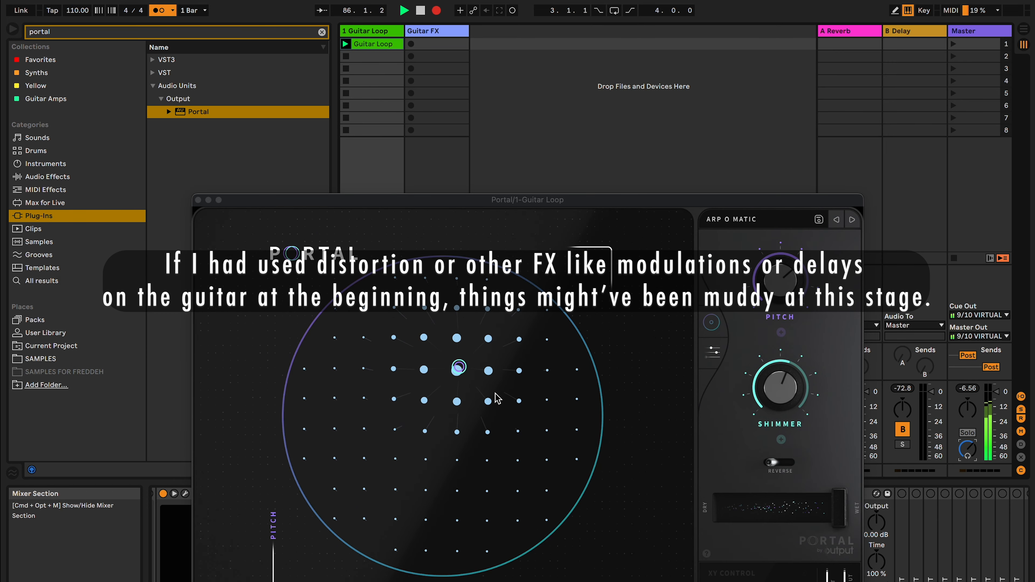
click(456, 370)
drag(318, 470, 435, 395)
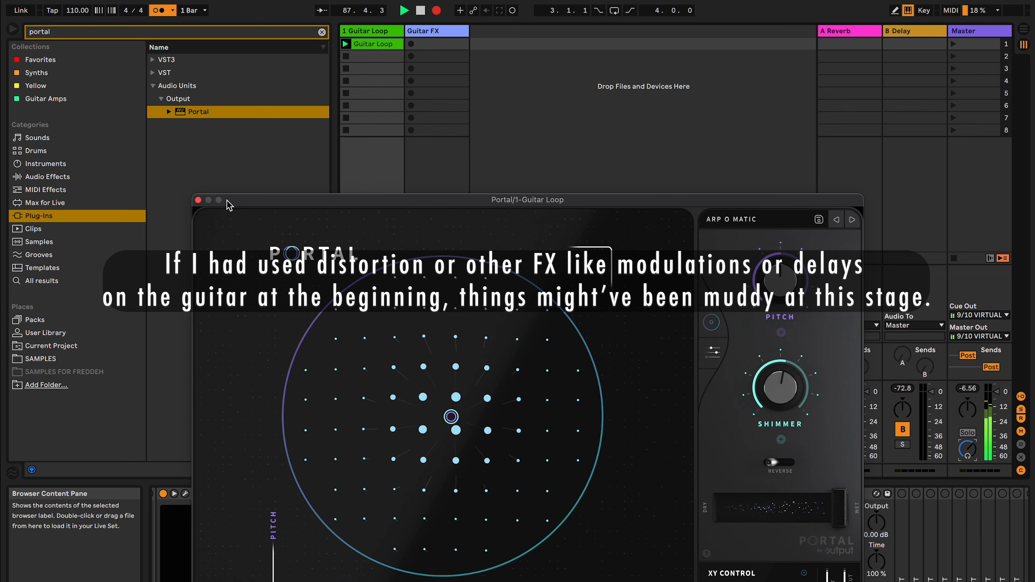
click(199, 200)
key(Tab)
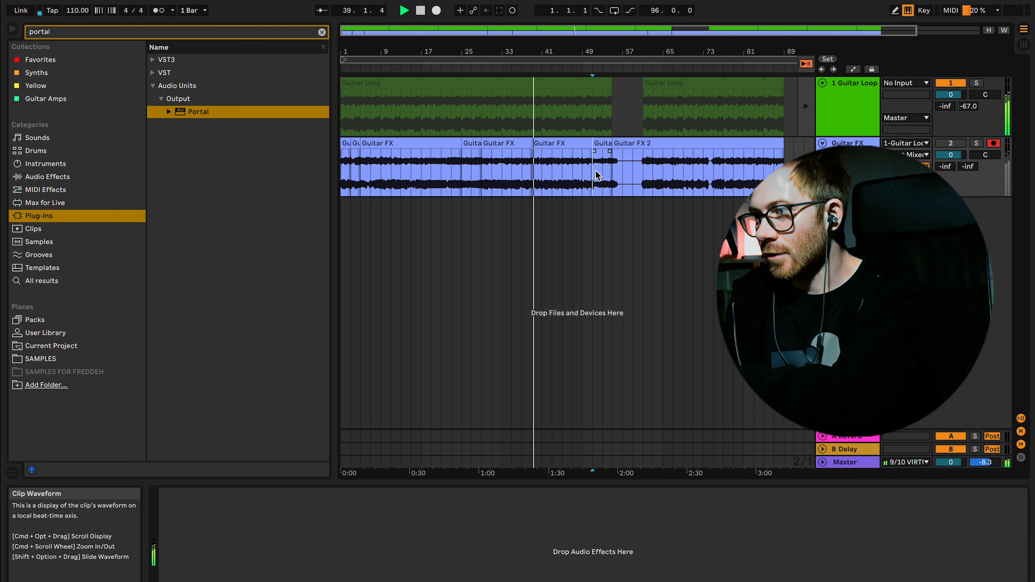
Step: Split the second half of the Guitar FX recording into shorter clips from about bar 53 onward
click(603, 174)
key(super+e)
click(674, 172)
key(super+e)
click(744, 168)
key(super+e)
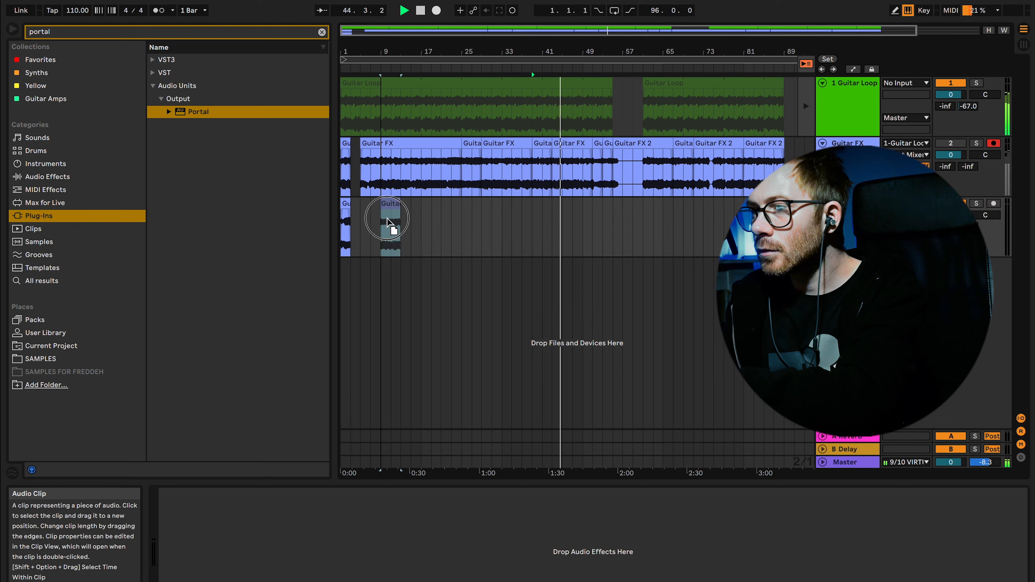
Step: Line up the chosen Guitar FX sections back to back from bar 1 on a separate Gtr Collage track
drag(393, 229, 365, 238)
drag(416, 247, 376, 246)
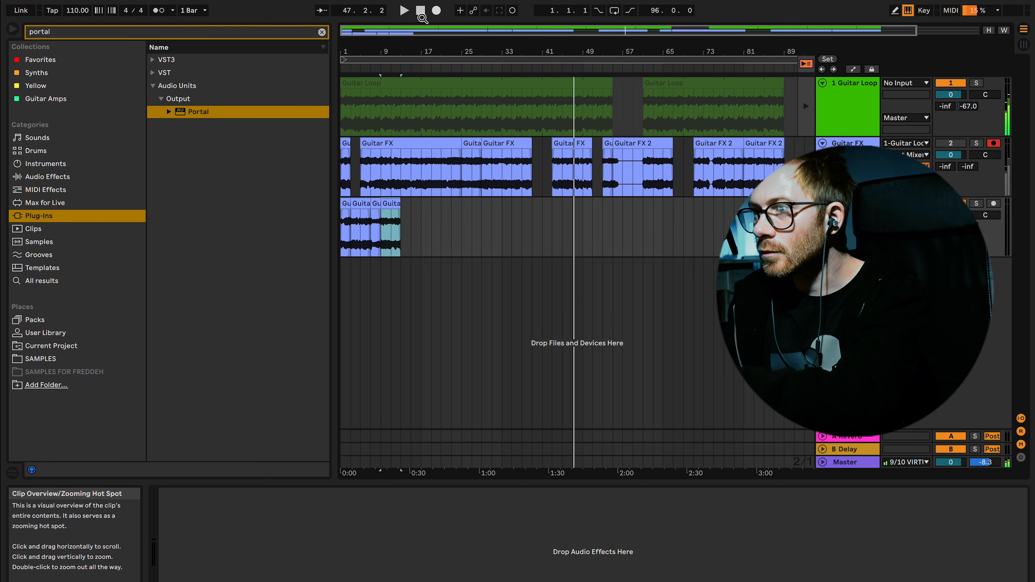
click(421, 10)
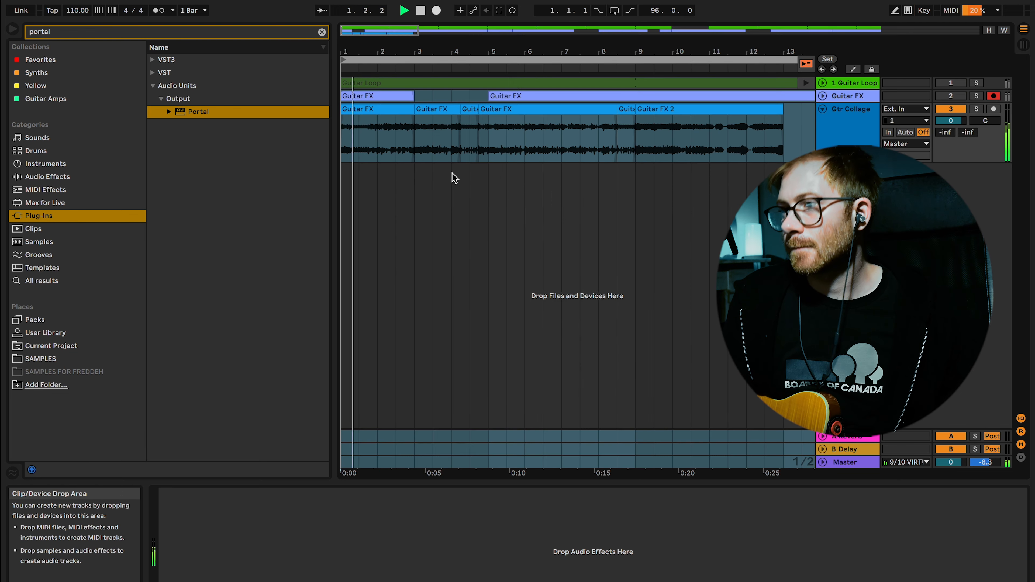
key(super+a)
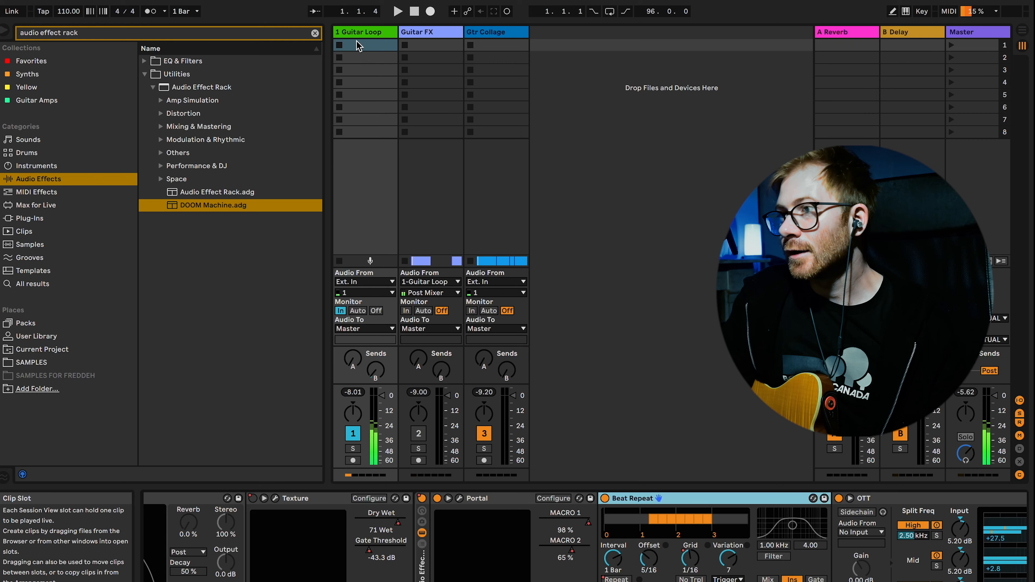
Step: Record the processed Guitar Loop onto the Gtr Collage track while moving Portal's pitch to 78 % and shimmer to 28 %
key(Tab)
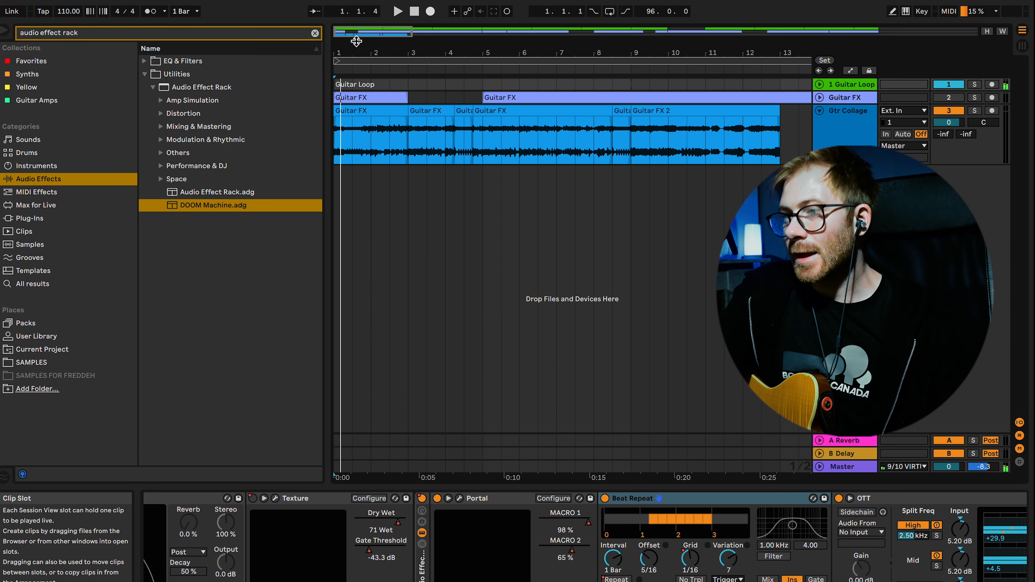
scroll(663, 139, right, 10)
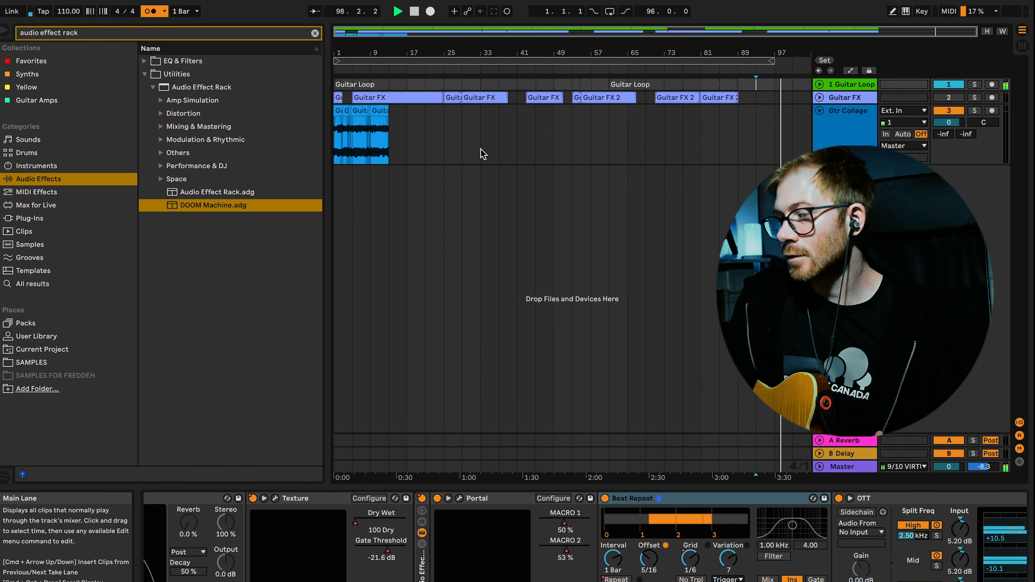
click(430, 12)
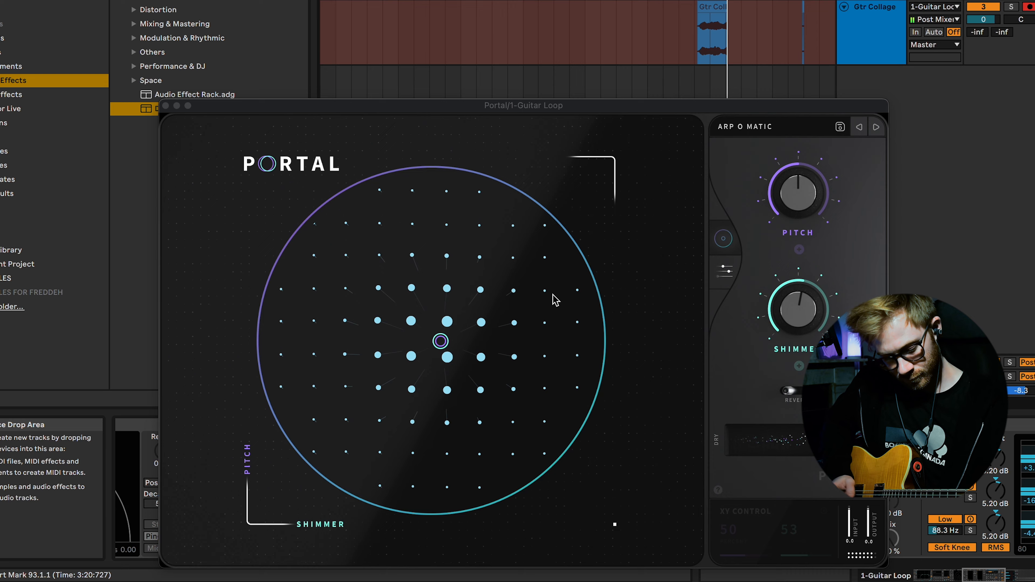
drag(440, 341, 375, 261)
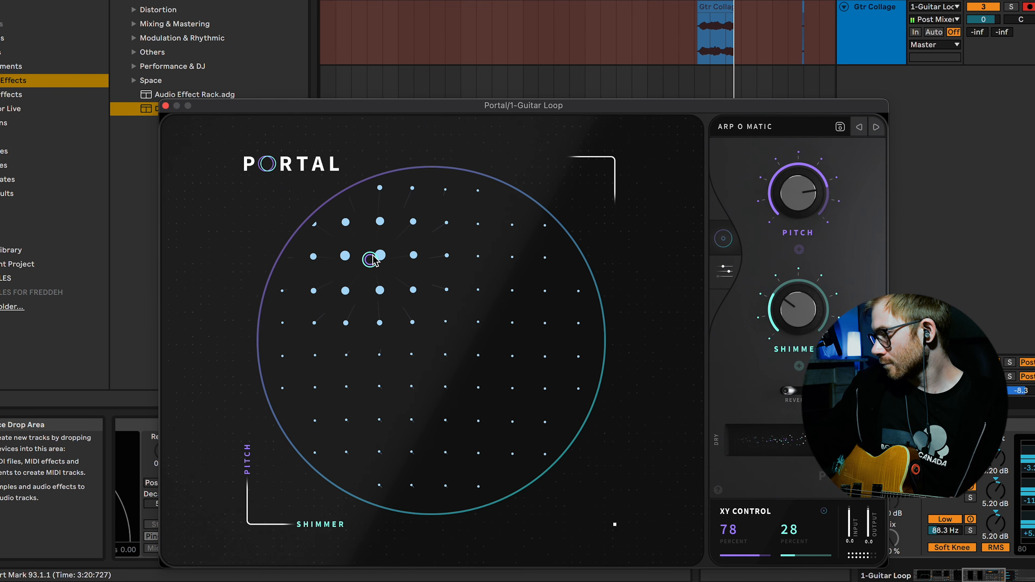